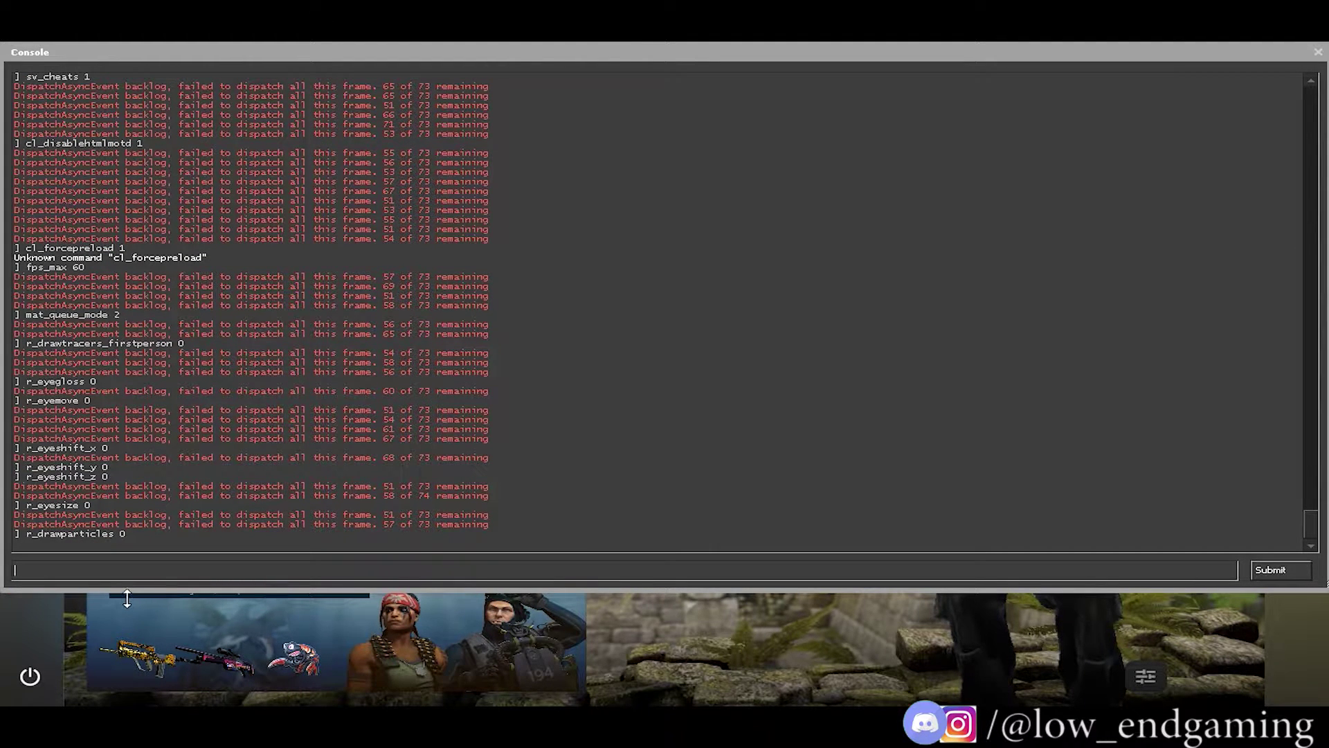
# Enter func_break_max_pieces 0, muzzleflash_light 0 and cl_showfps 1 in the console using autocomplete.
pyautogui.write('fu')
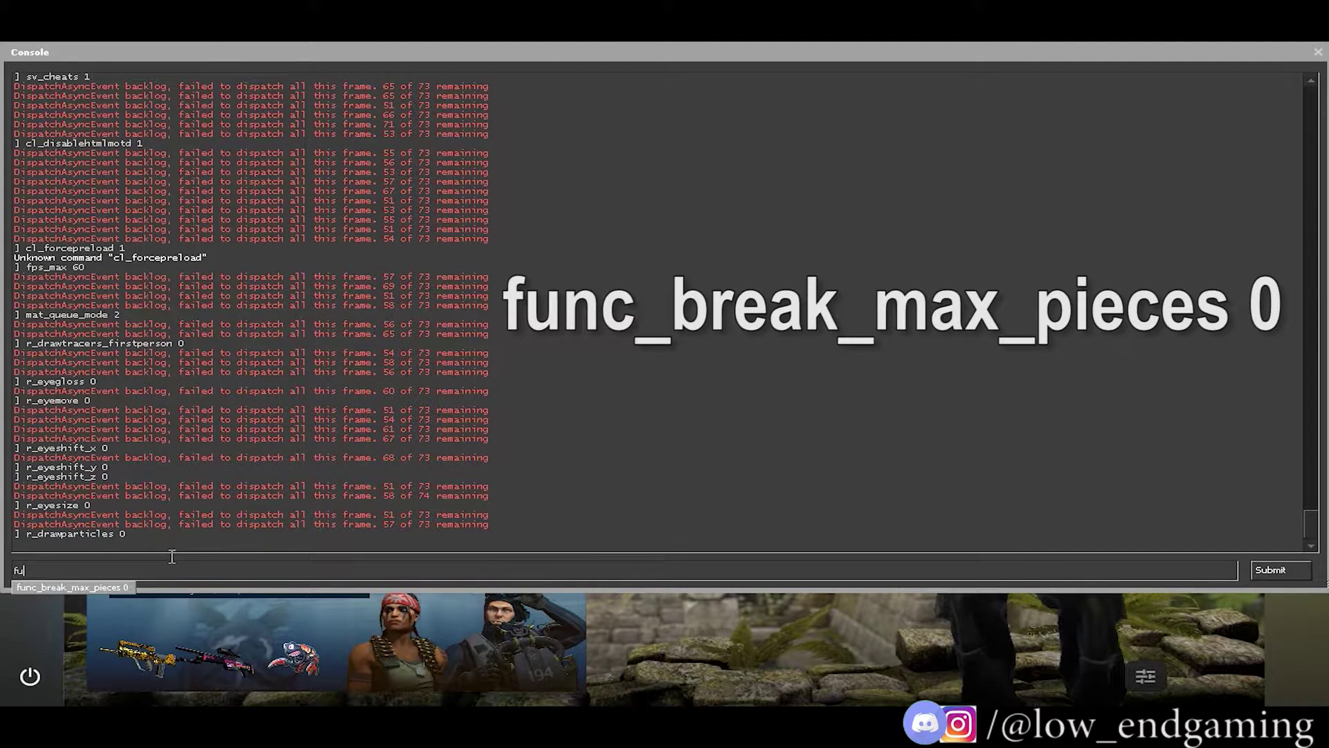
pyautogui.click(111, 589)
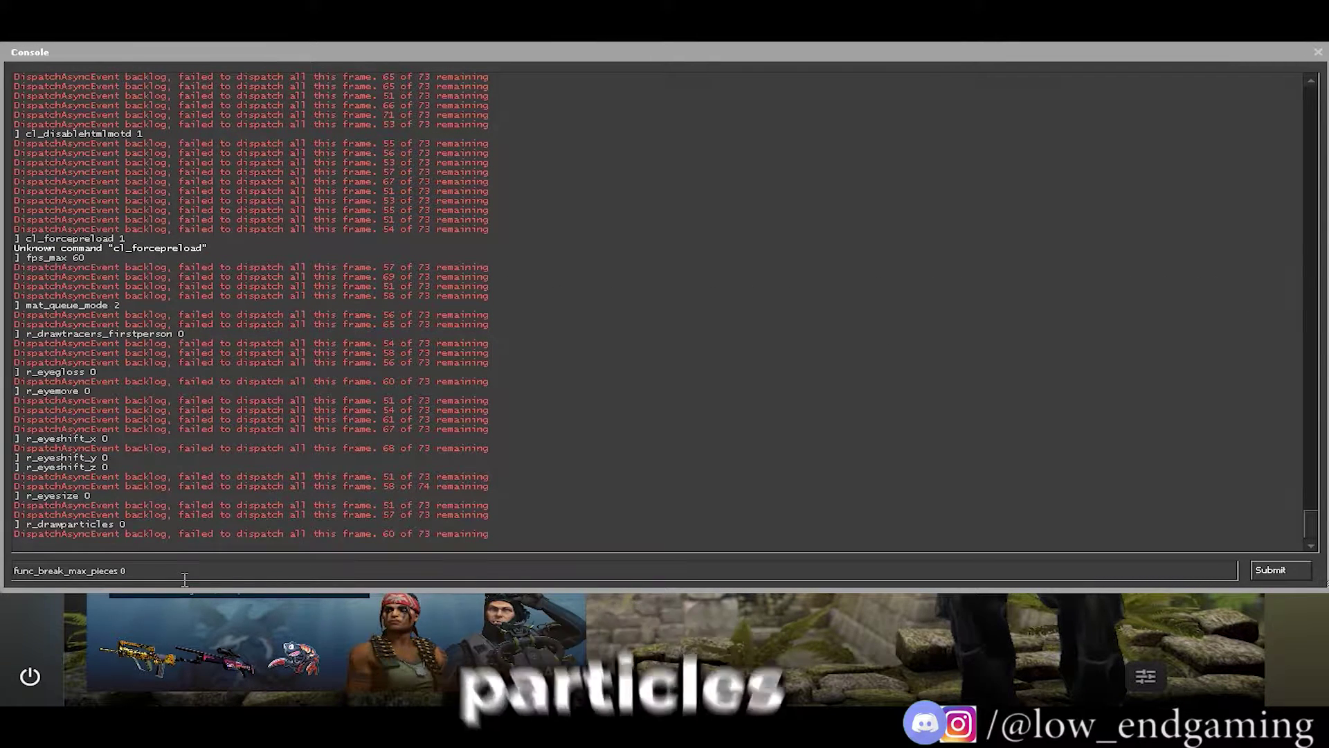
pyautogui.press('Return')
pyautogui.write('muzzle')
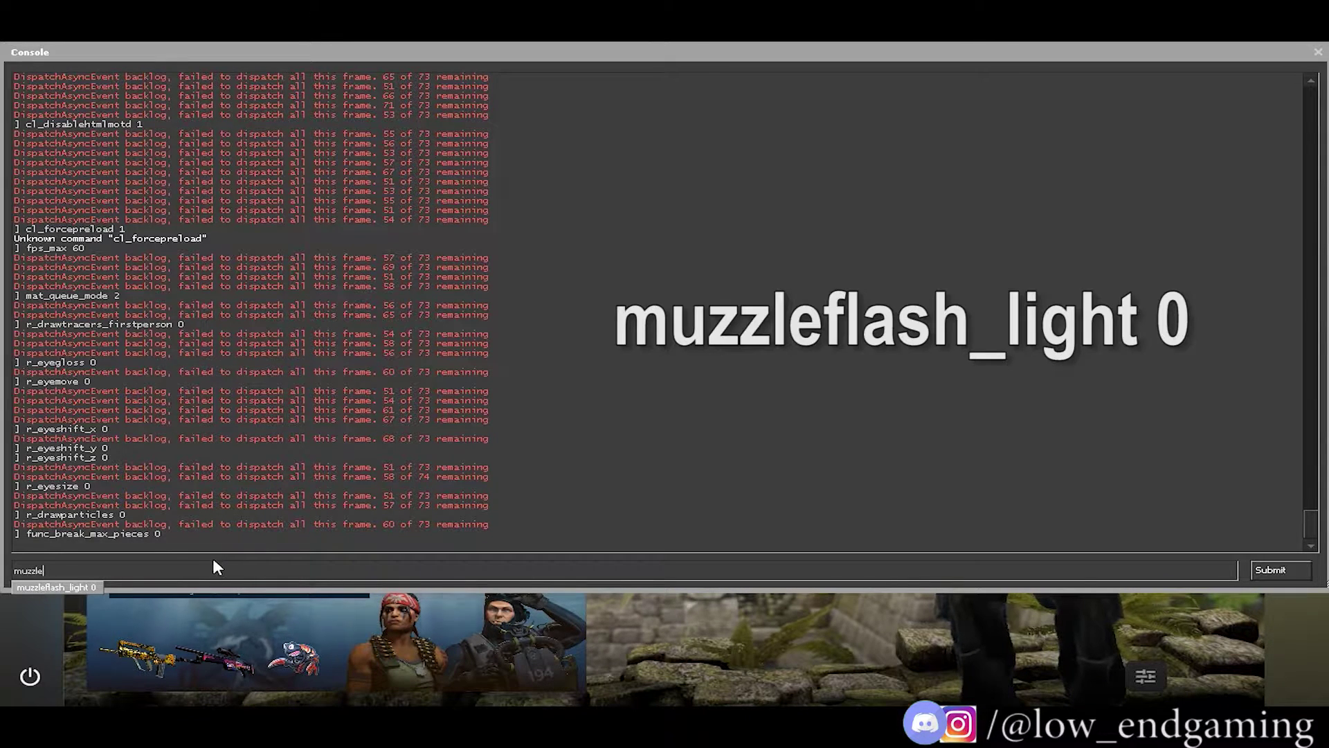
pyautogui.write('flash_')
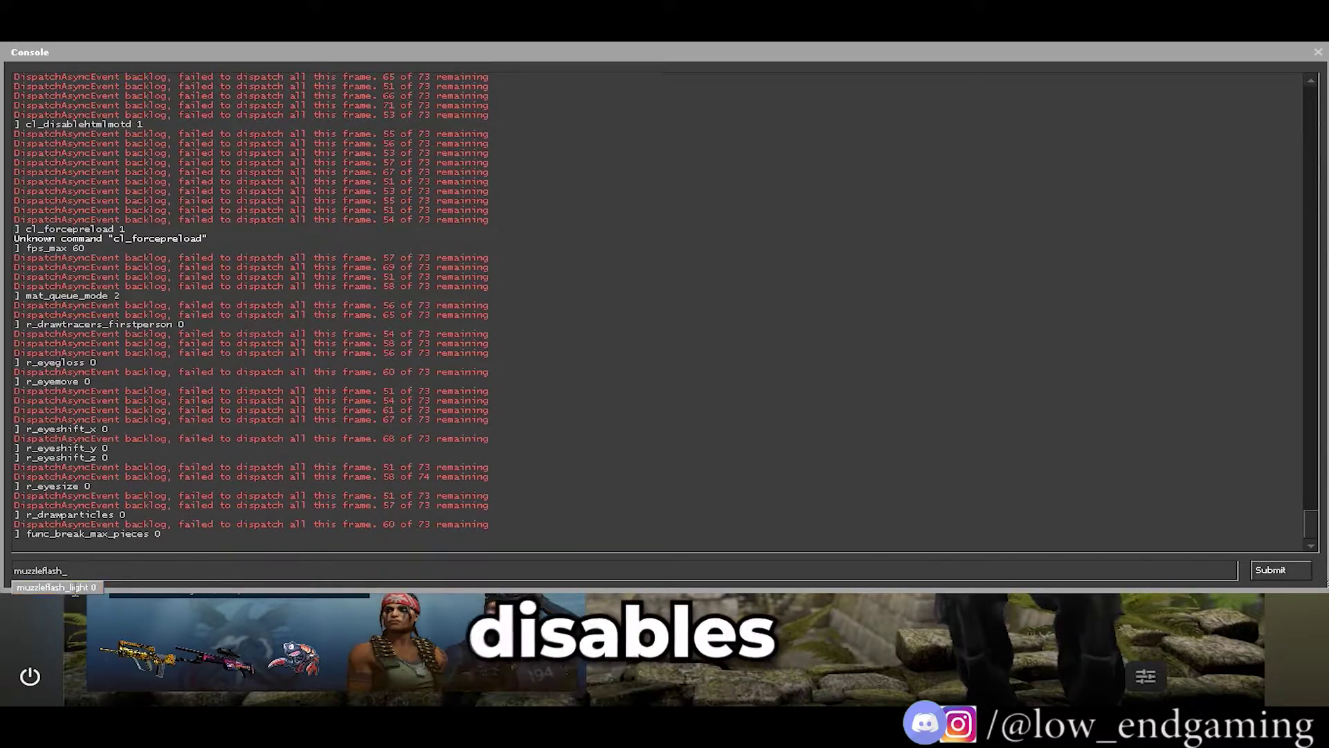
pyautogui.click(56, 587)
pyautogui.press('Return')
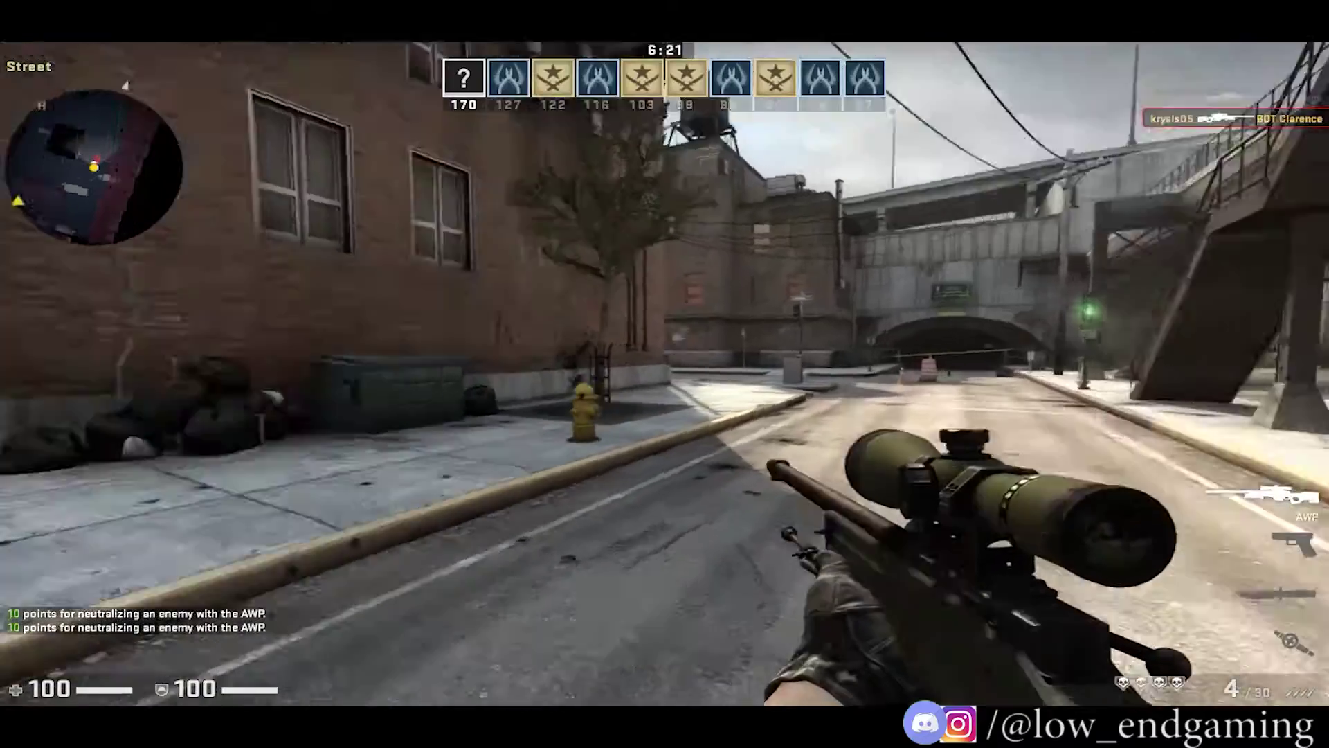
pyautogui.write('cl_sh')
pyautogui.write('owfp')
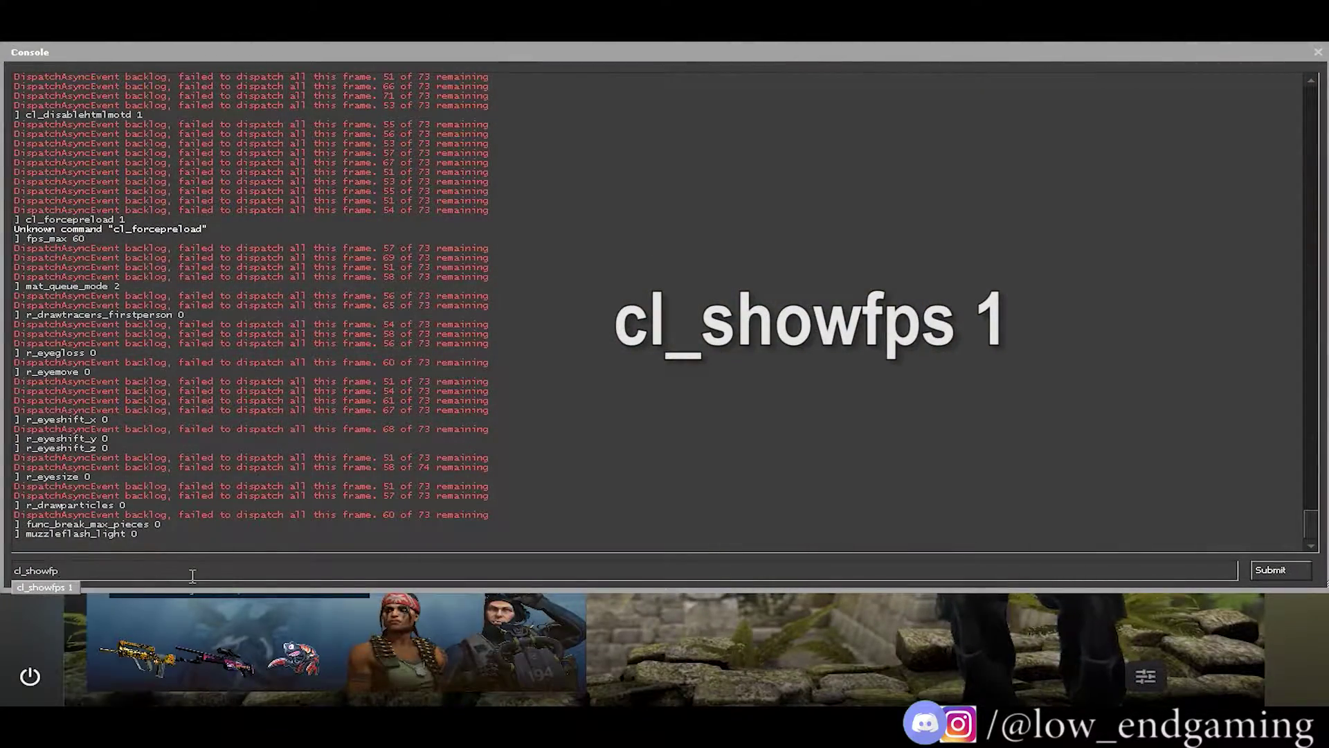
pyautogui.click(45, 587)
pyautogui.moveTo(373, 50); pyautogui.dragTo(517, 57)
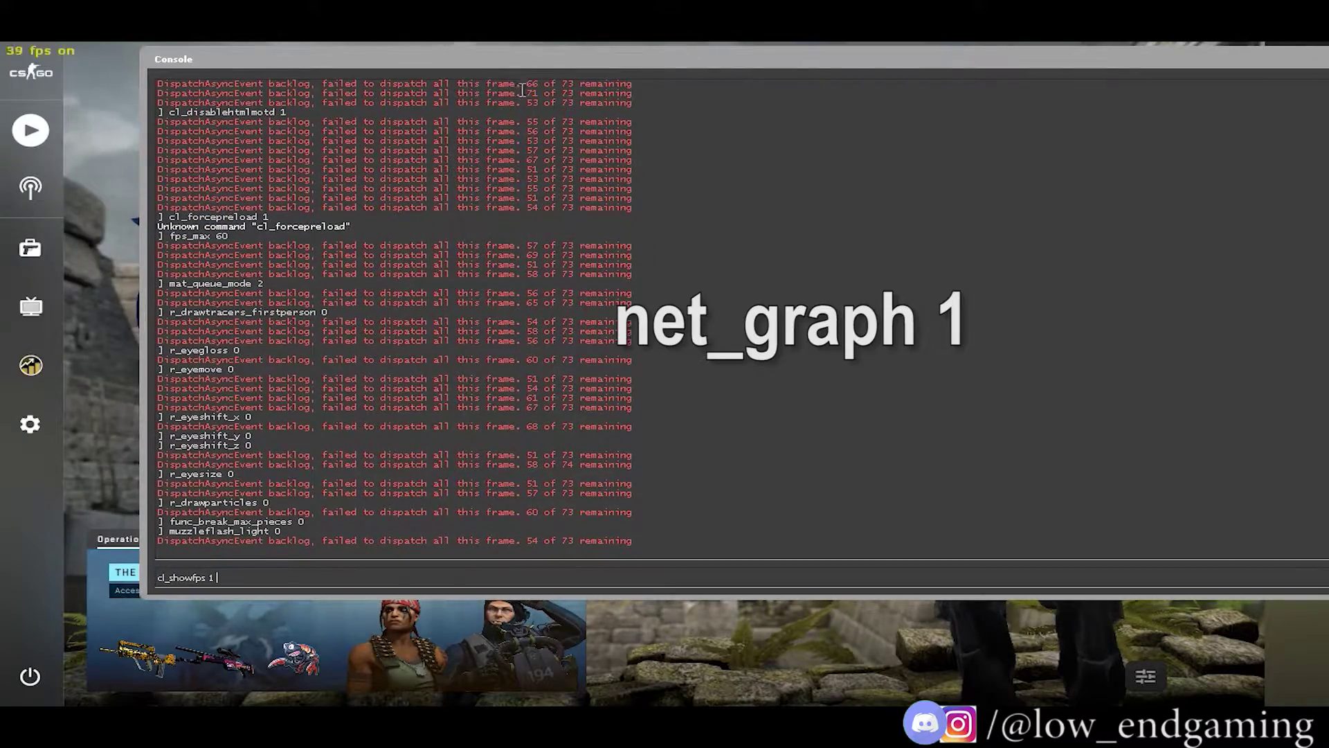
pyautogui.press('Return')
pyautogui.write('net_')
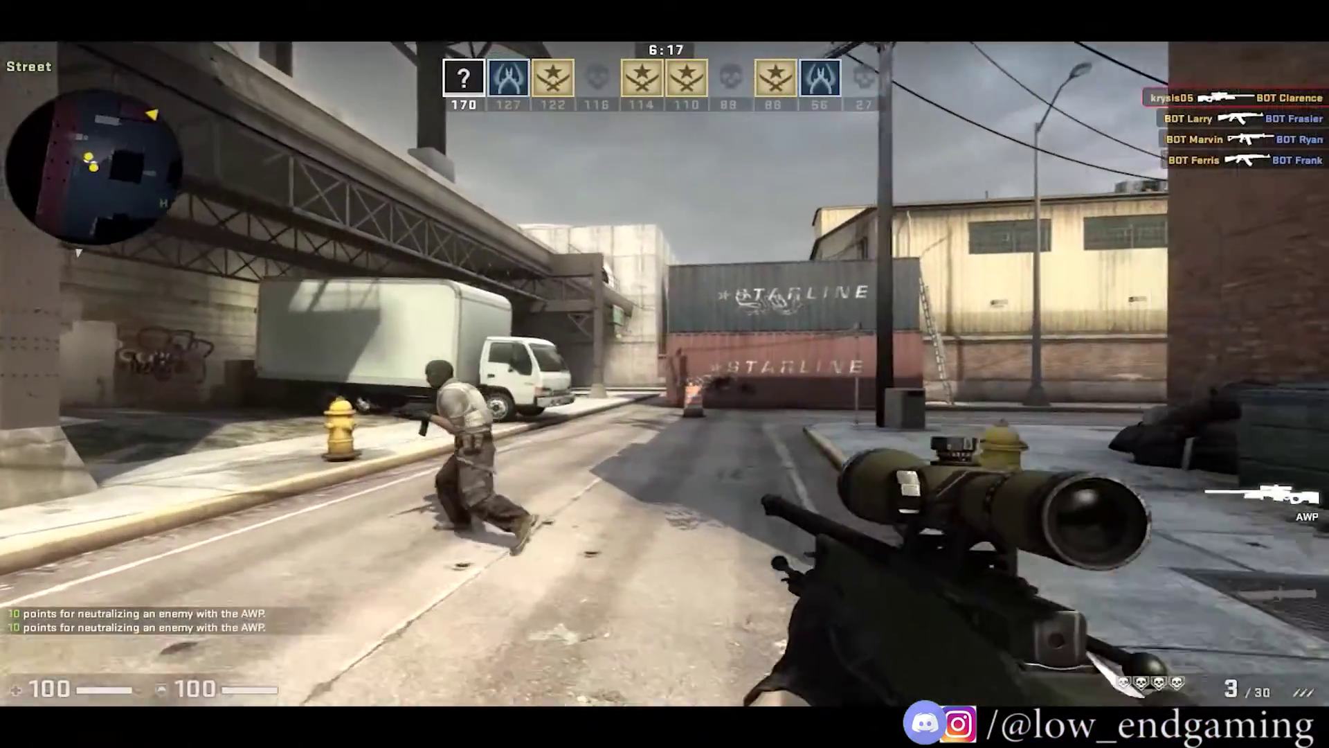
# Test the settings in a match: fire the AWP and buy a P90.
pyautogui.click(664, 374)
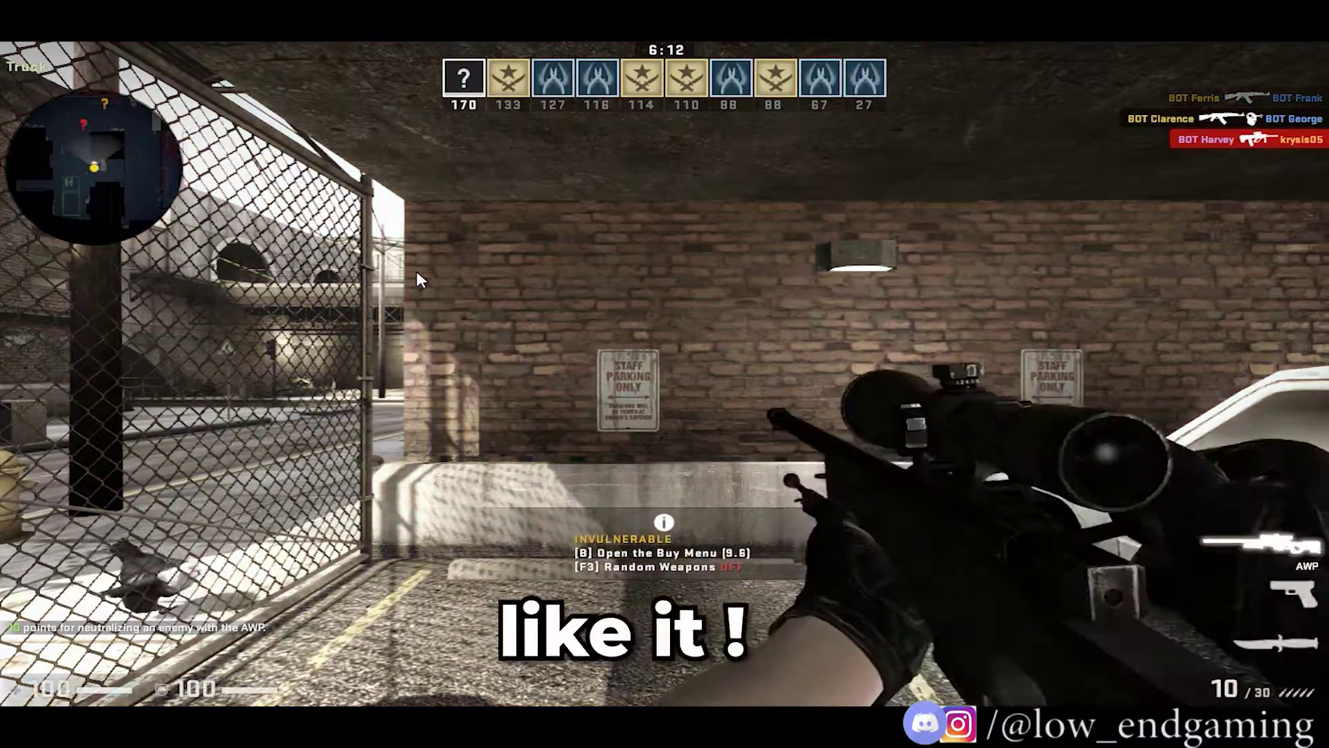
pyautogui.press('b')
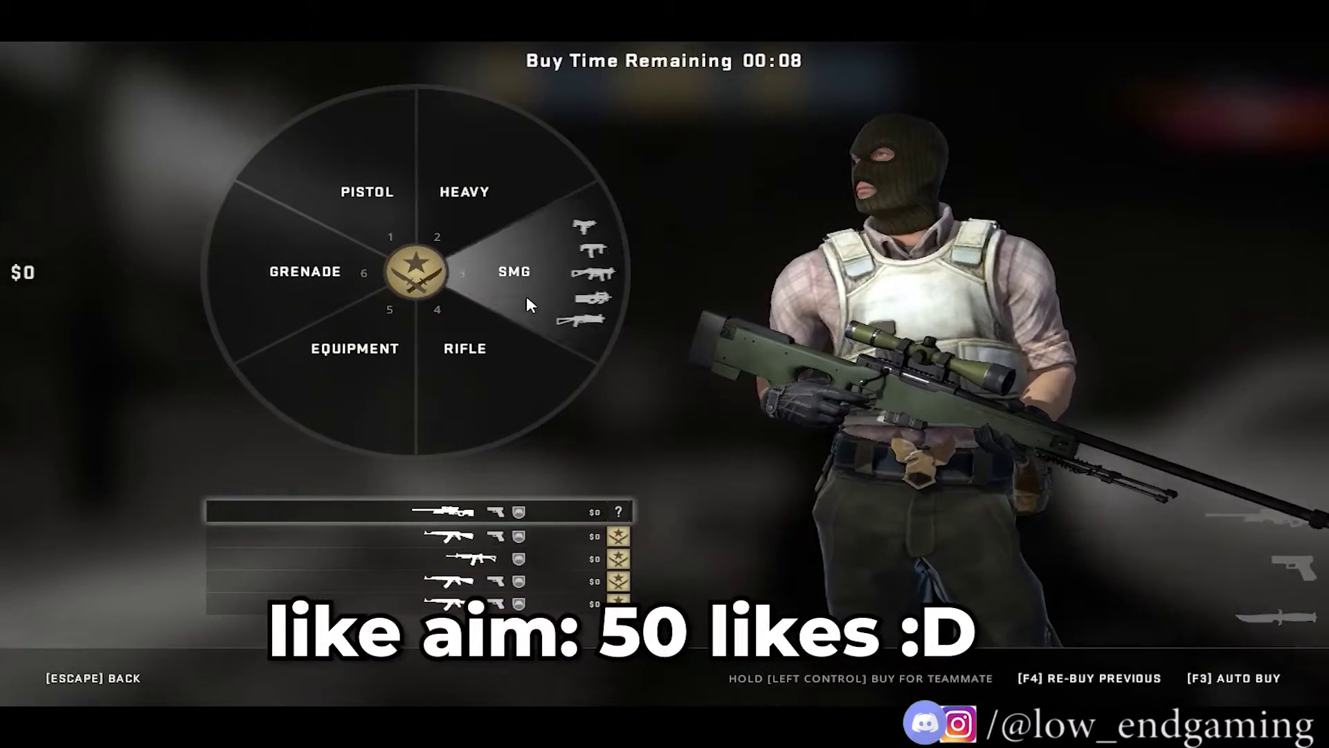
pyautogui.click(526, 297)
pyautogui.press('4')
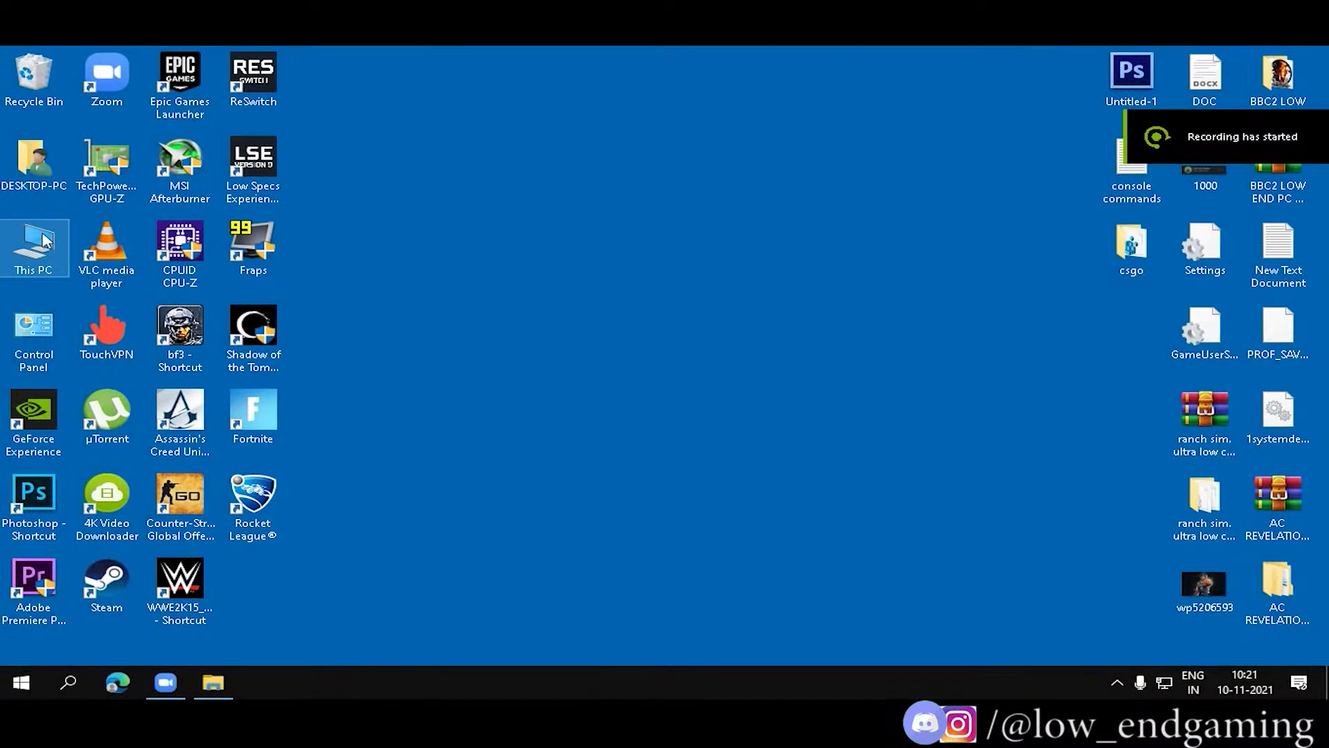
# Create a restore point named 'csgo' from This PC's System Protection settings.
pyautogui.press('super+e')
pyautogui.rightClick(373, 410)
pyautogui.click(450, 594)
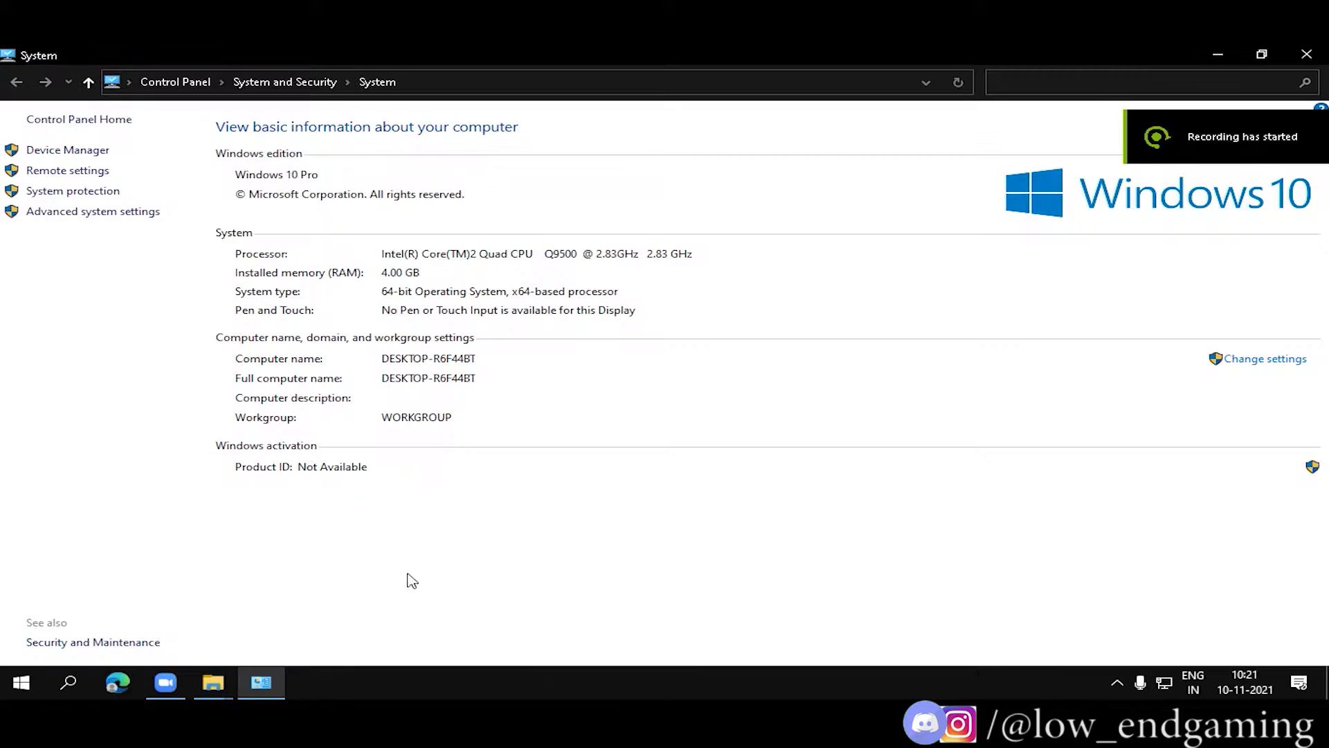
pyautogui.click(88, 191)
pyautogui.click(338, 221)
pyautogui.click(415, 219)
pyautogui.click(462, 513)
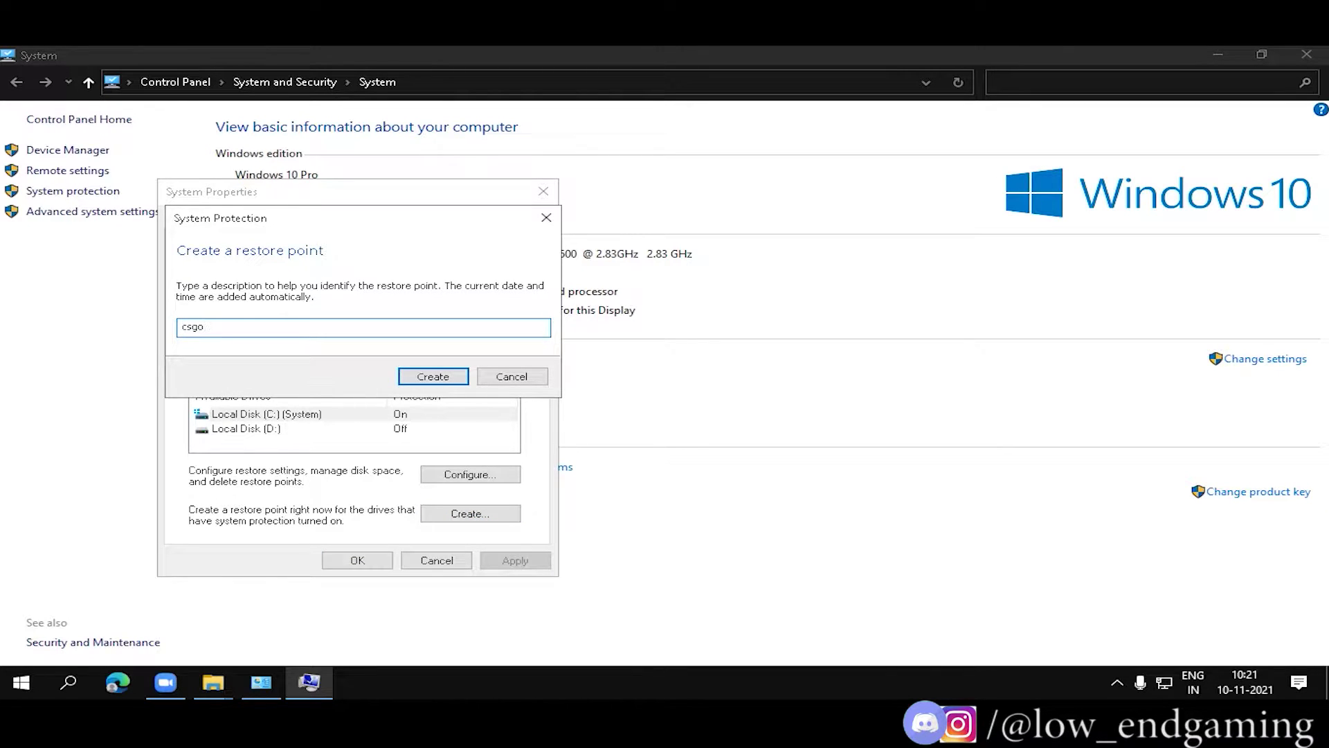
pyautogui.click(412, 382)
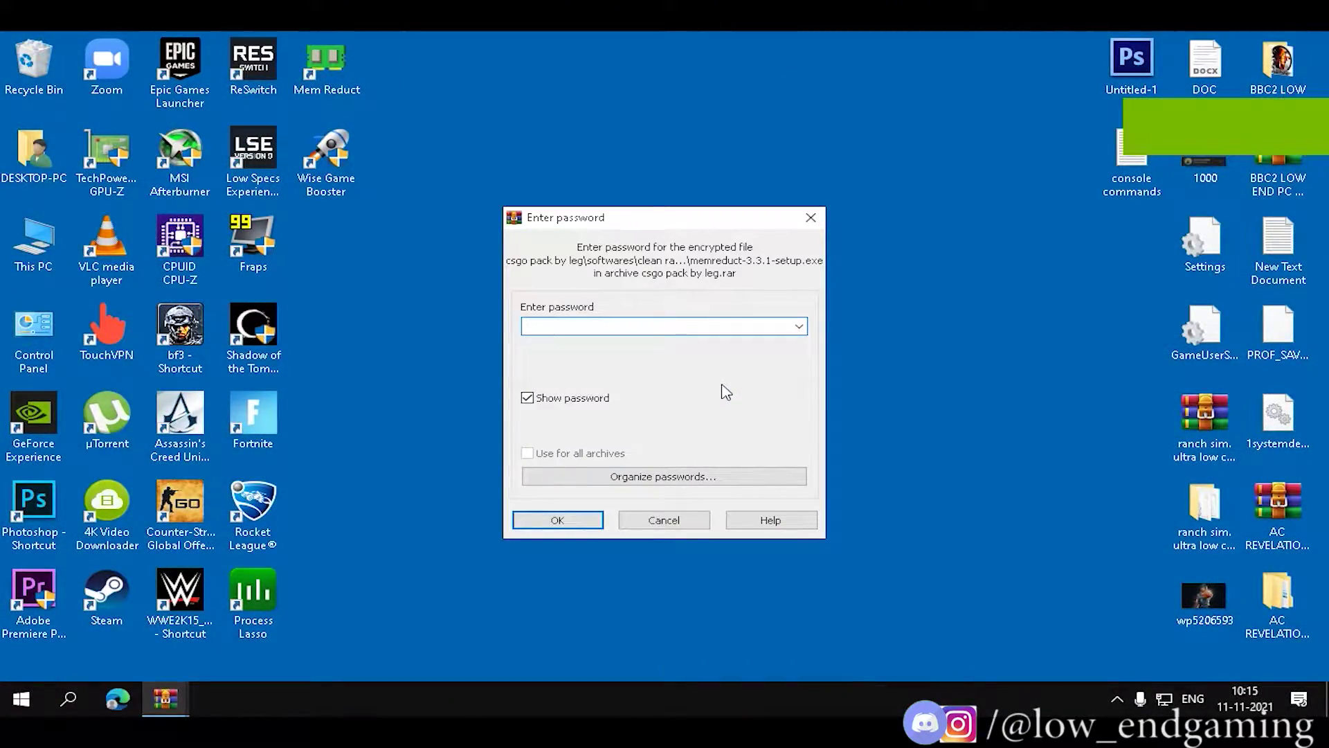
# Enter the archive password and extract the csgo pack by leg archive.
pyautogui.write('csgolagfix')
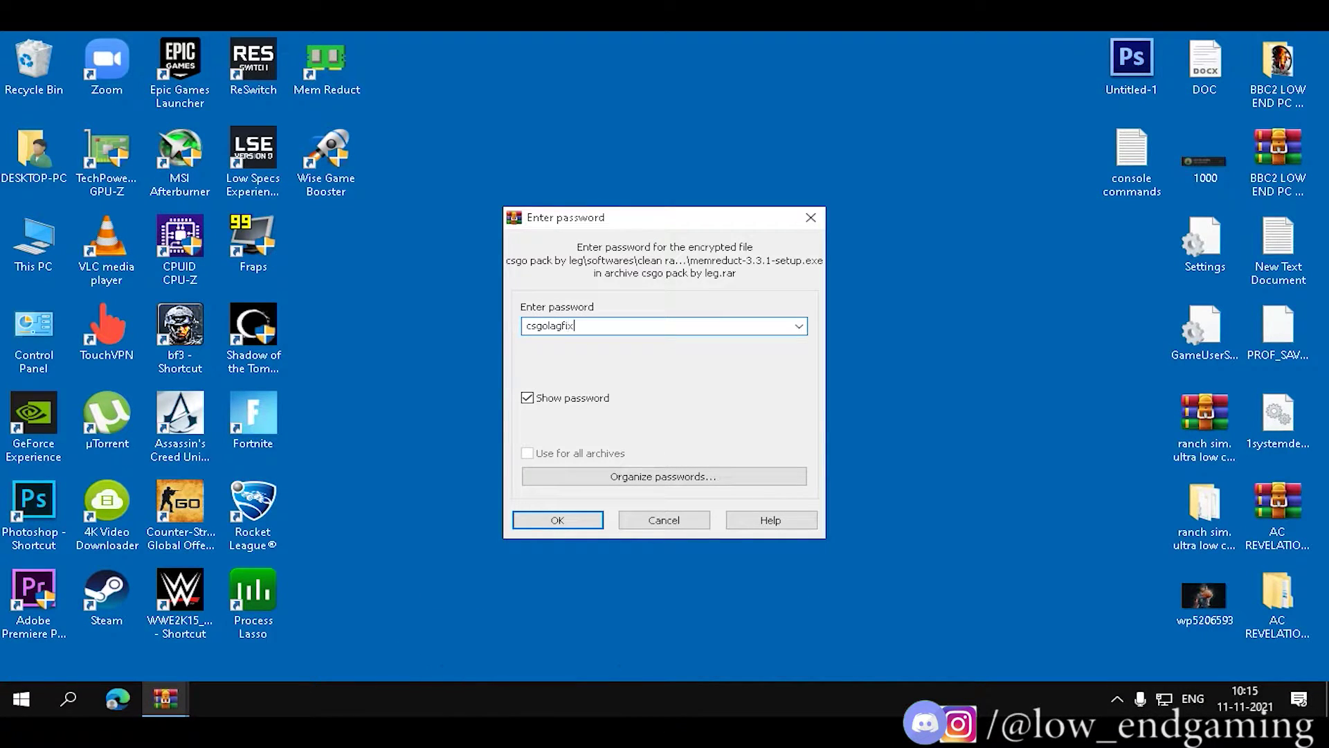
pyautogui.click(557, 520)
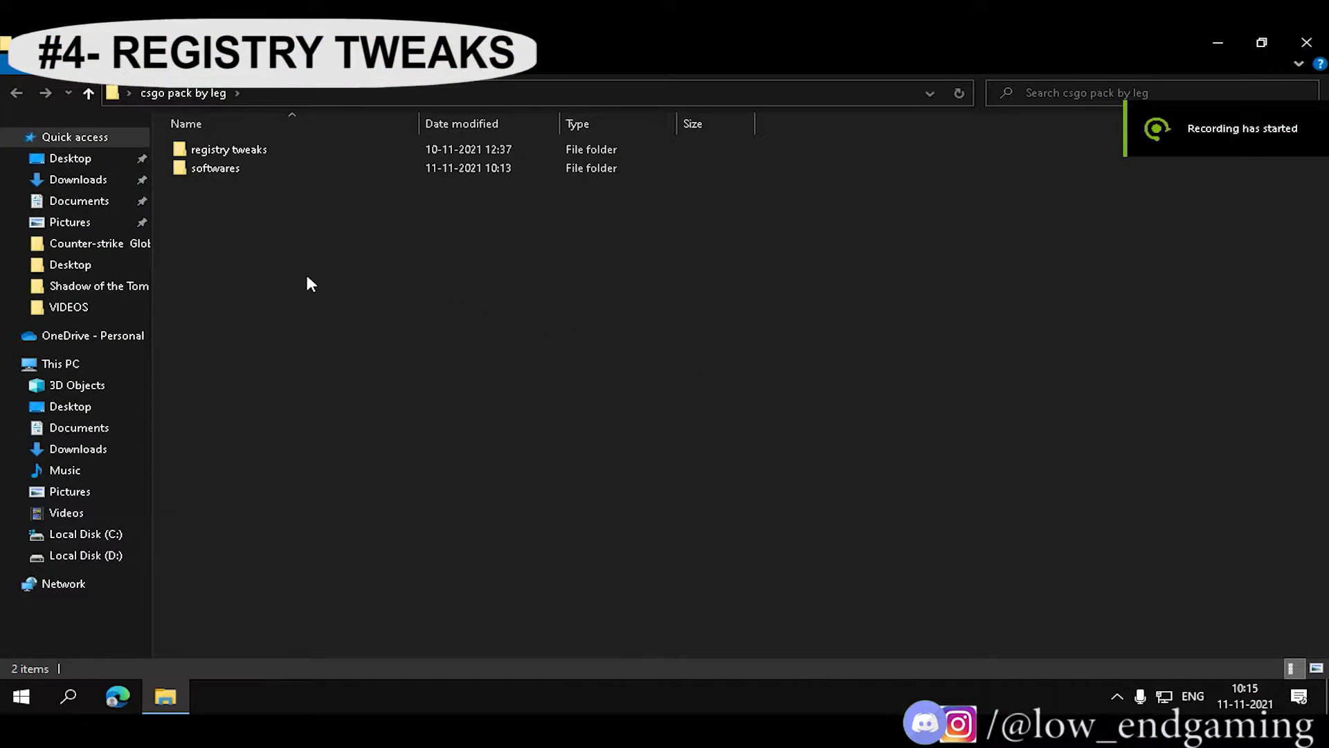
# Merge the increase internet speed registry file, approving the UAC and Registry Editor prompts.
pyautogui.doubleClick(219, 173)
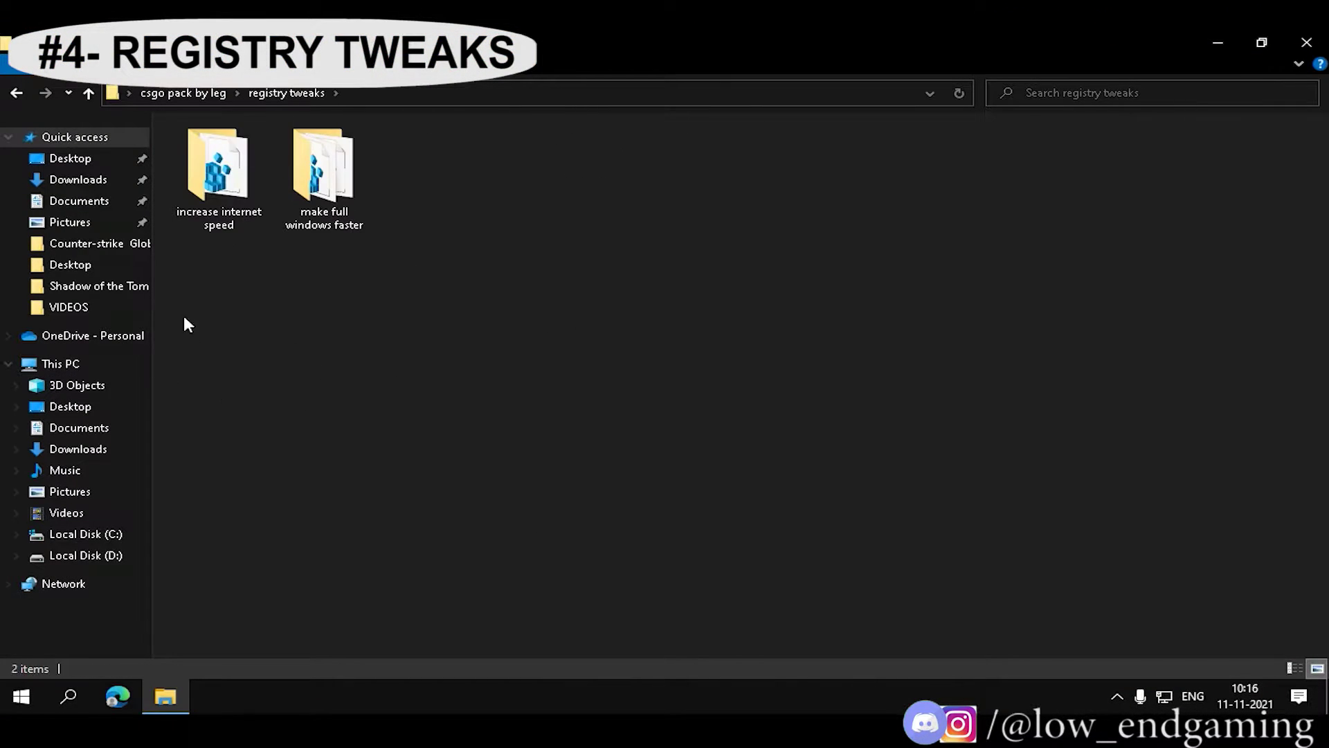
pyautogui.rightClick(295, 326)
pyautogui.click(219, 173)
pyautogui.doubleClick(218, 173)
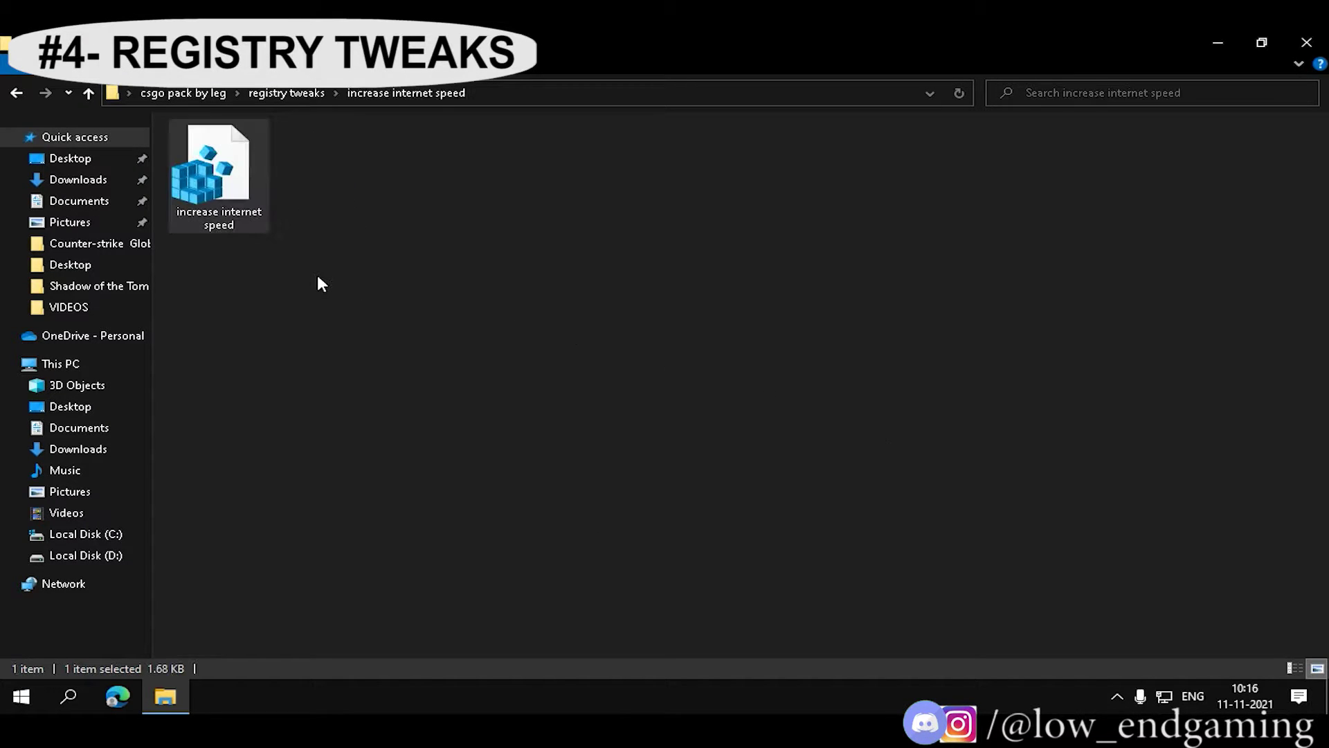
pyautogui.doubleClick(222, 213)
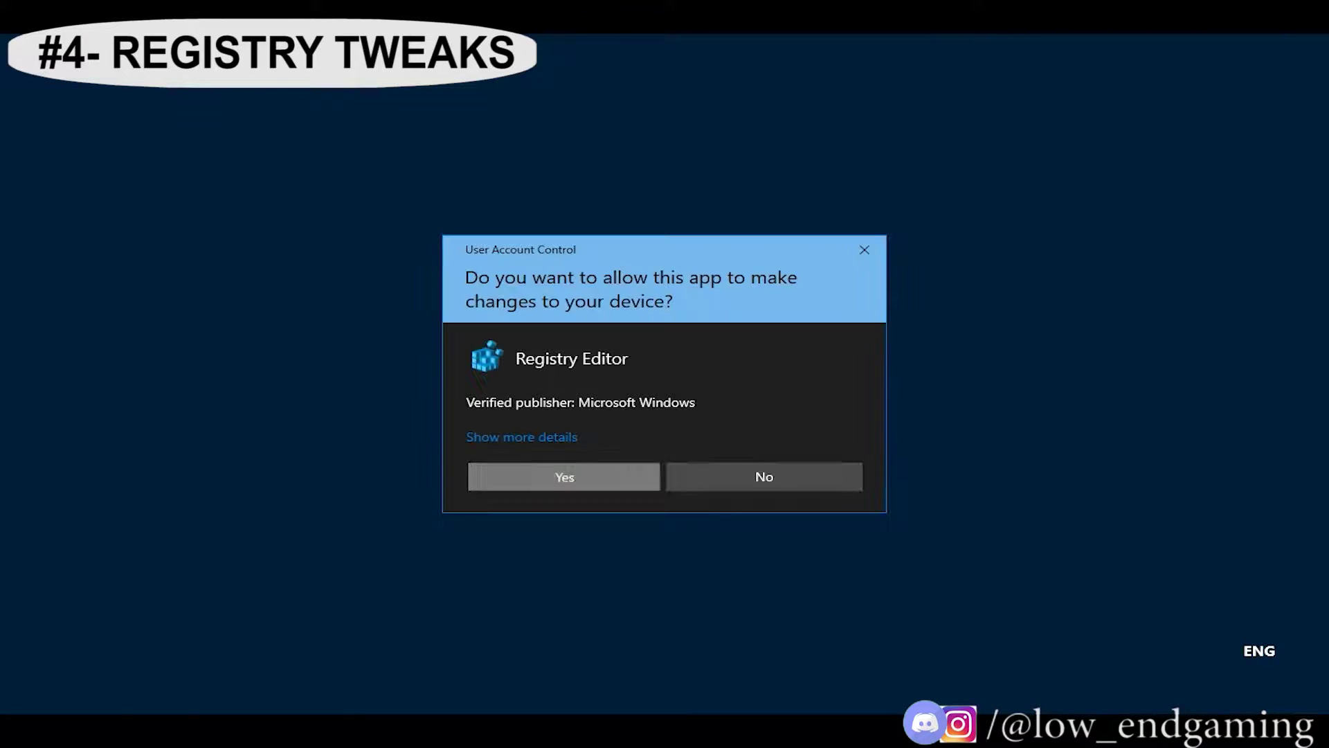
pyautogui.click(577, 472)
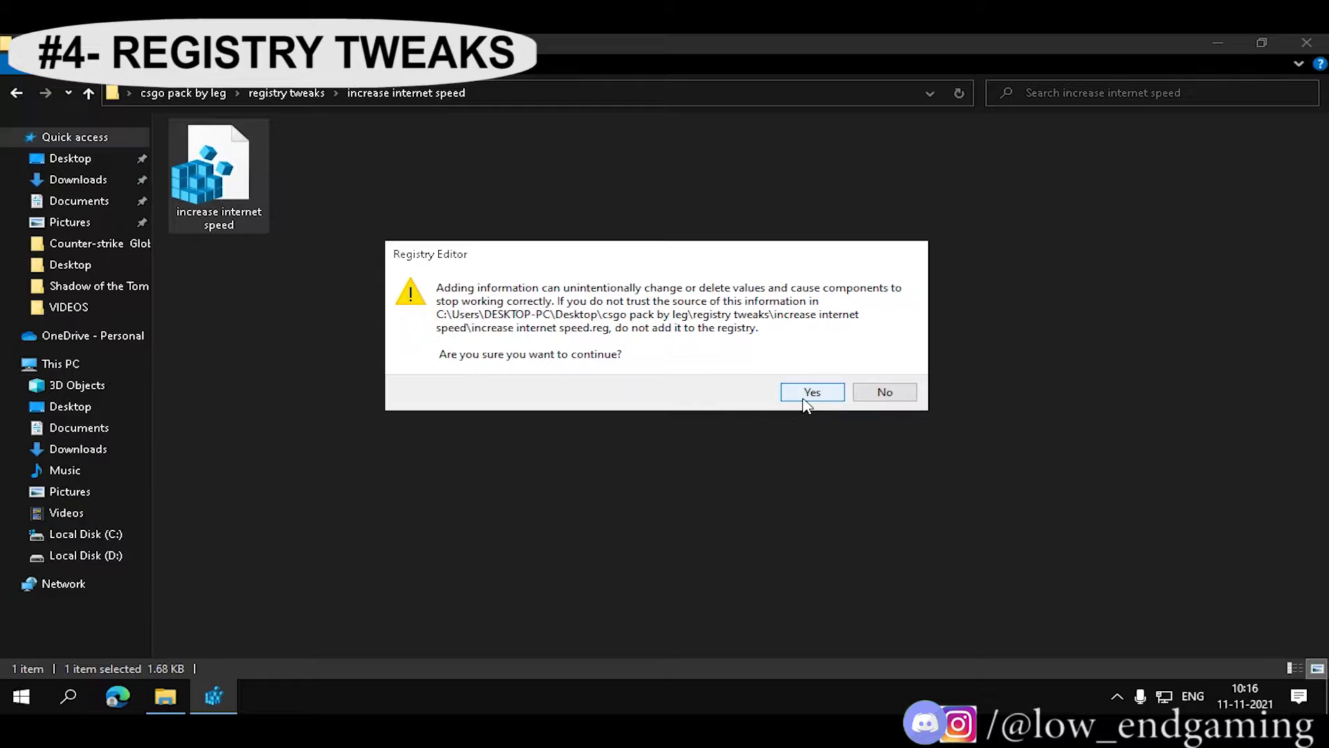
pyautogui.click(807, 398)
pyautogui.click(886, 372)
# Merge the Registry Tweaks to Make Windows Faster file from the make full windows faster folder.
pyautogui.click(21, 91)
pyautogui.click(593, 445)
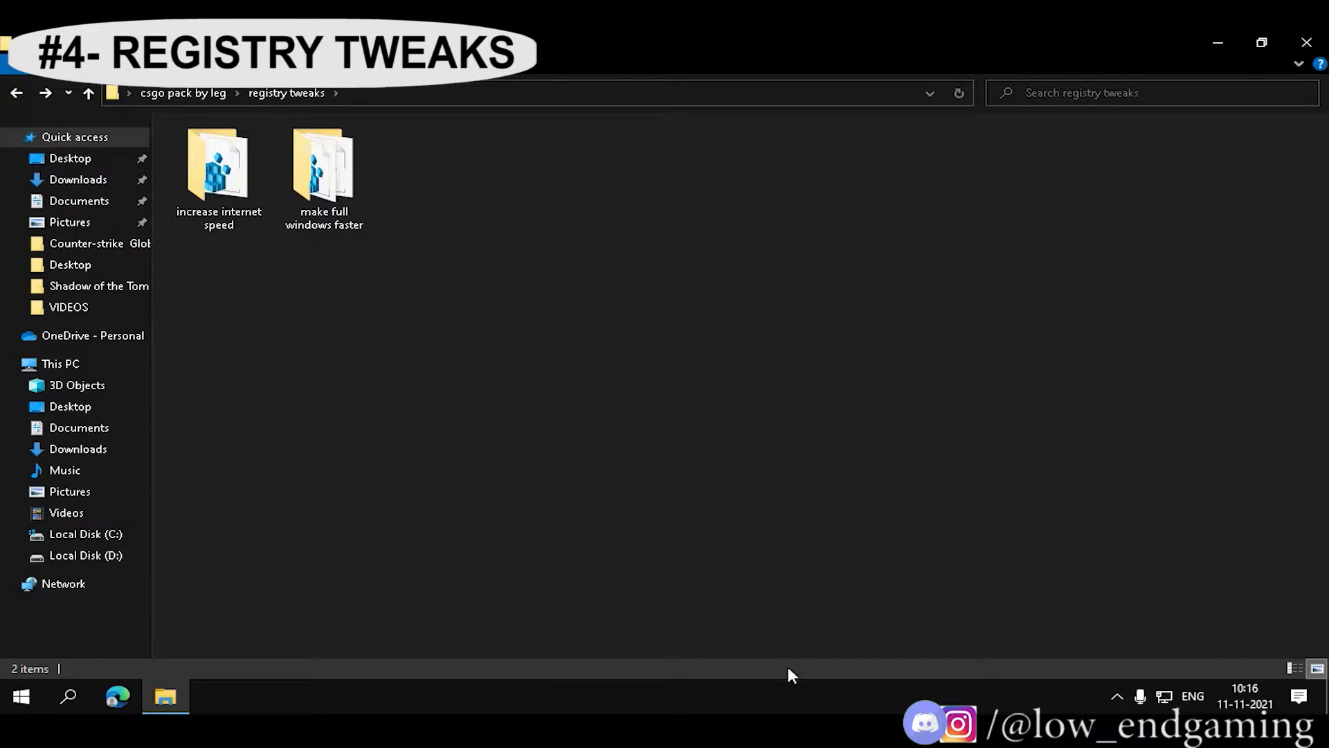
pyautogui.doubleClick(326, 226)
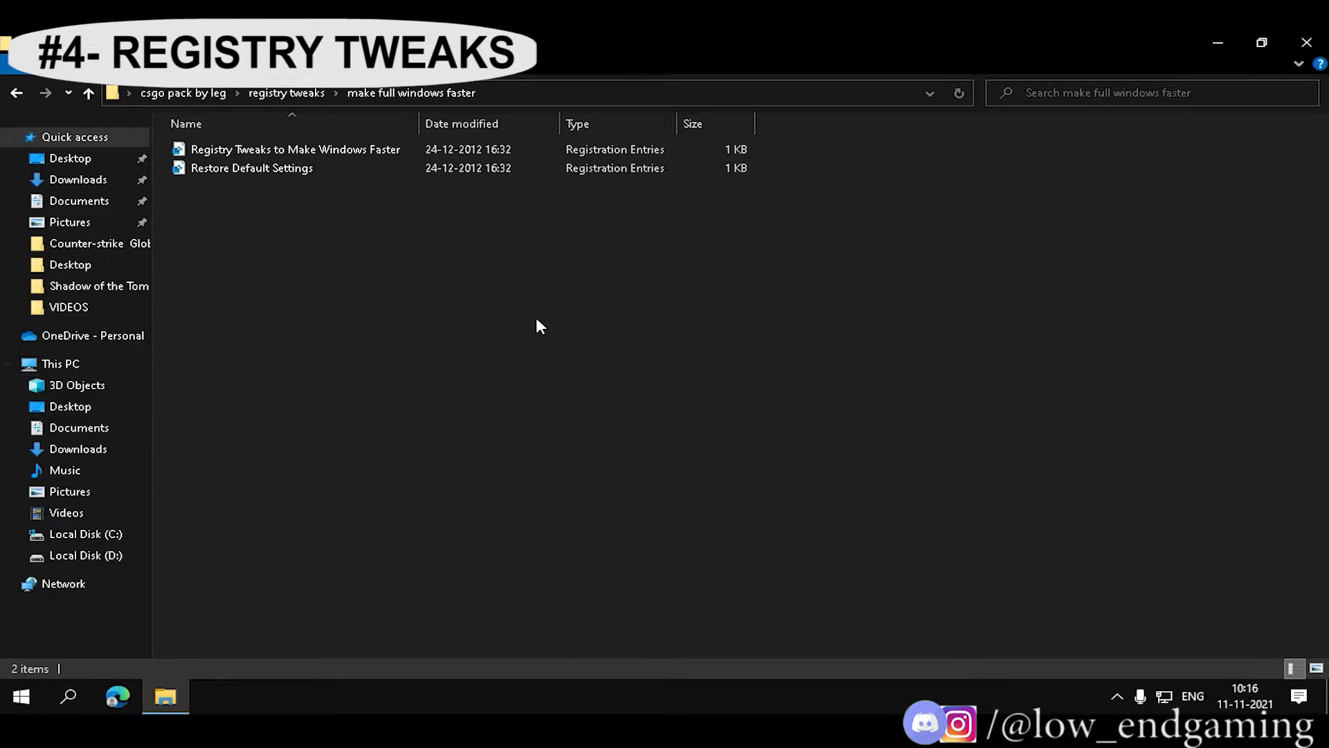
pyautogui.doubleClick(338, 148)
pyautogui.click(547, 475)
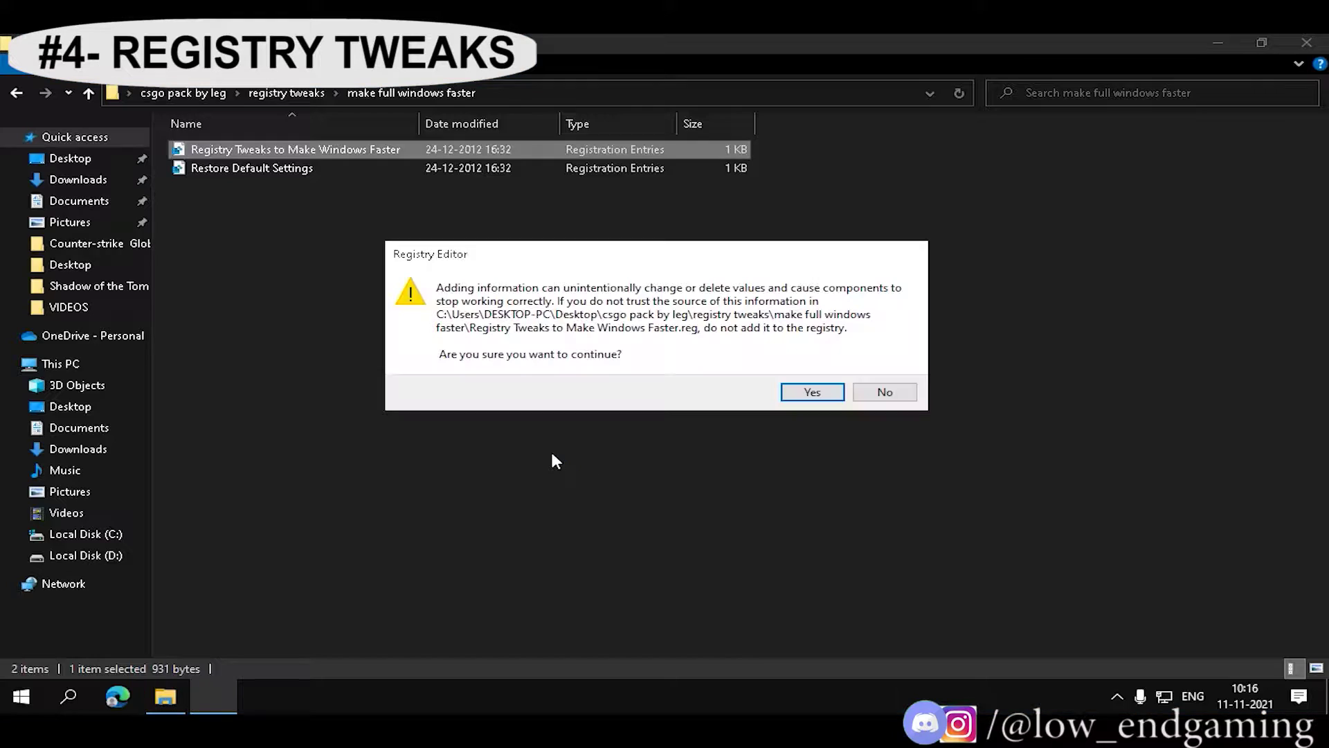
pyautogui.click(812, 394)
pyautogui.click(879, 373)
pyautogui.click(274, 231)
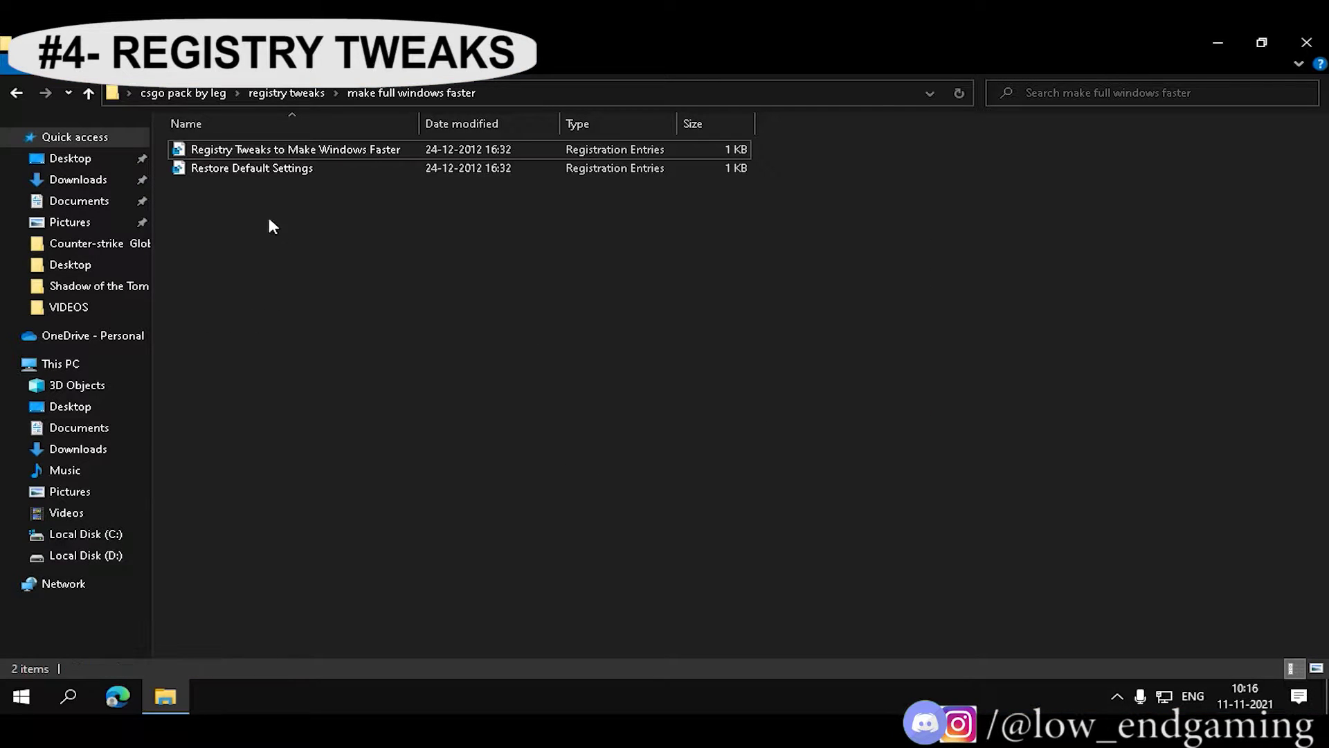
pyautogui.moveTo(220, 181); pyautogui.dragTo(220, 176)
pyautogui.rightClick(280, 223)
pyautogui.click(341, 294)
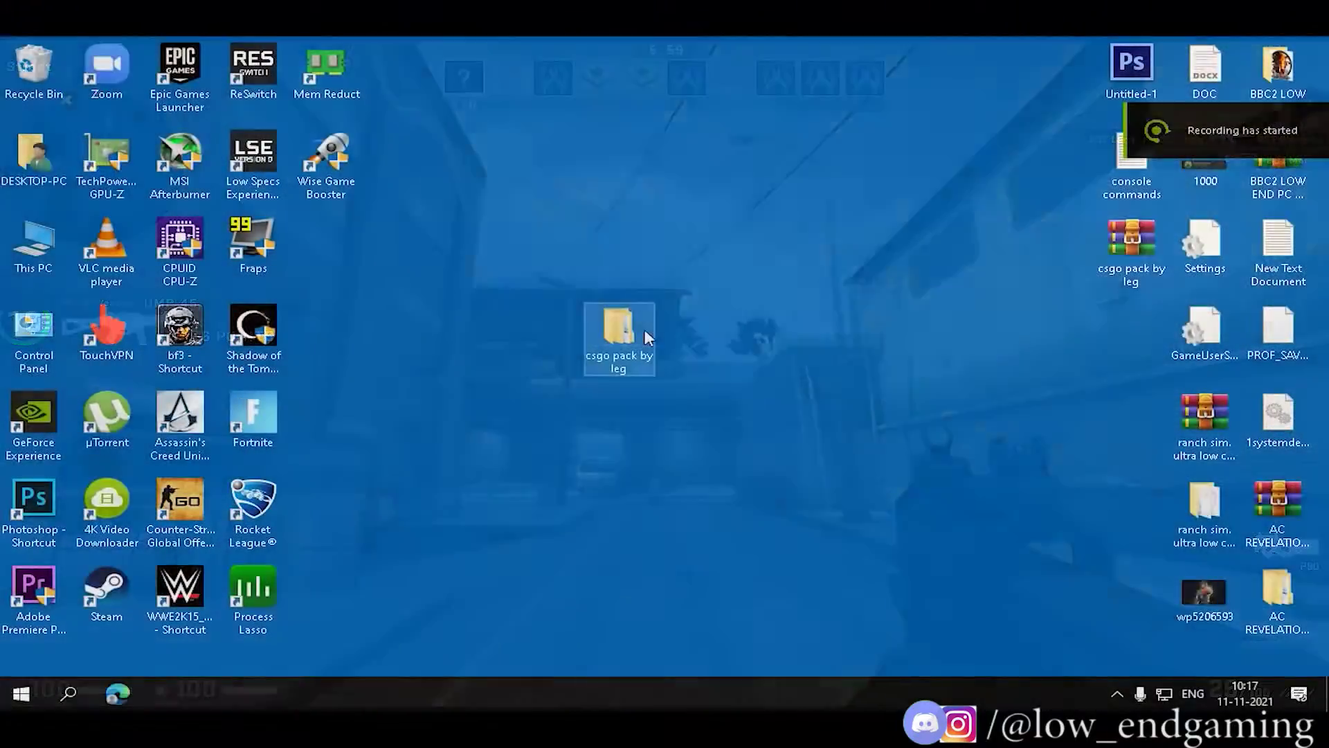
# Browse csgo pack by leg > softwares > boost cpu performance to the processlassosetup64 installer.
pyautogui.doubleClick(644, 332)
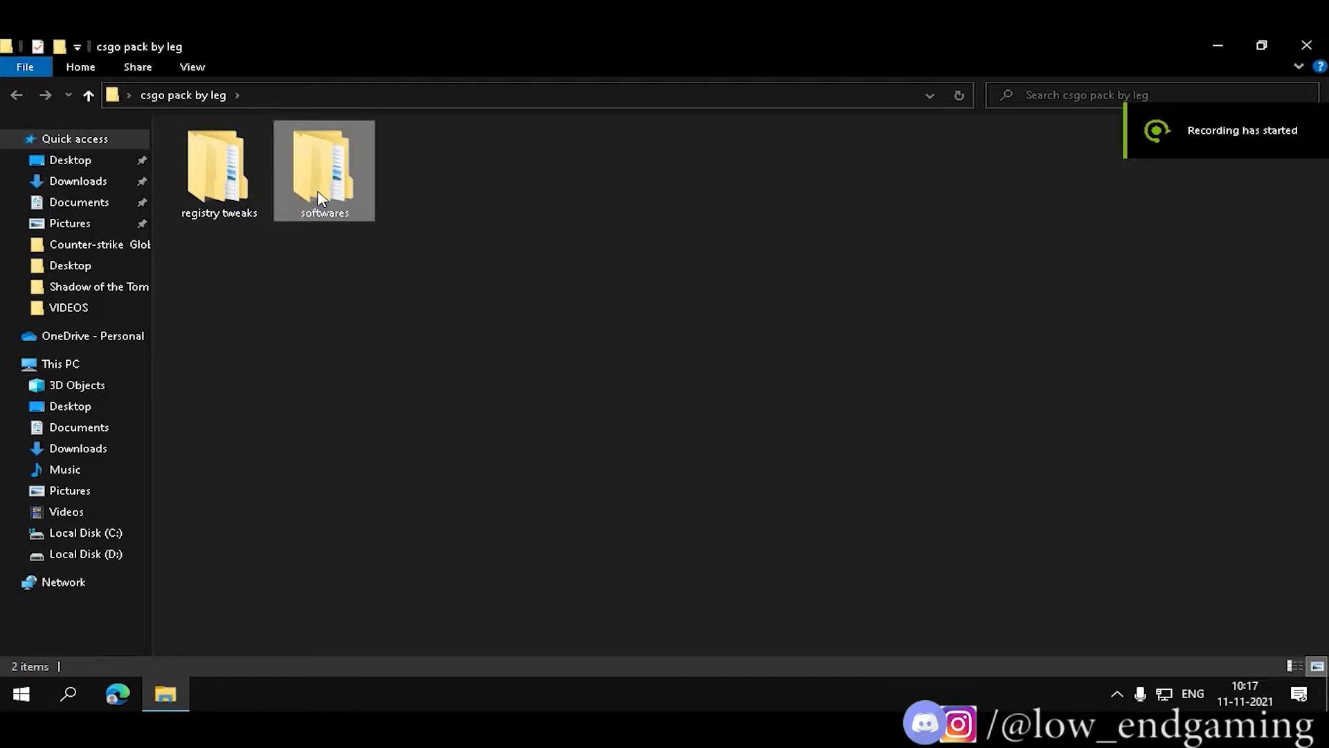
pyautogui.doubleClick(321, 169)
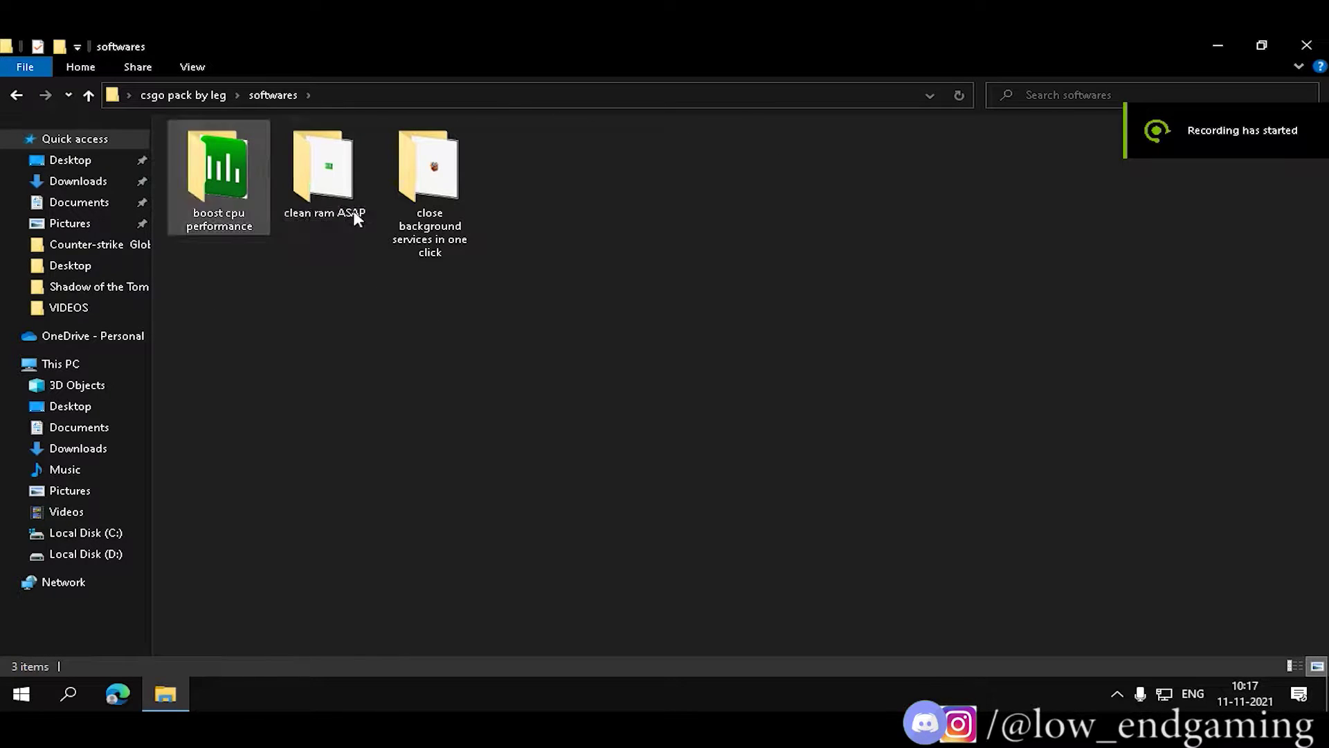
pyautogui.doubleClick(247, 191)
pyautogui.click(228, 230)
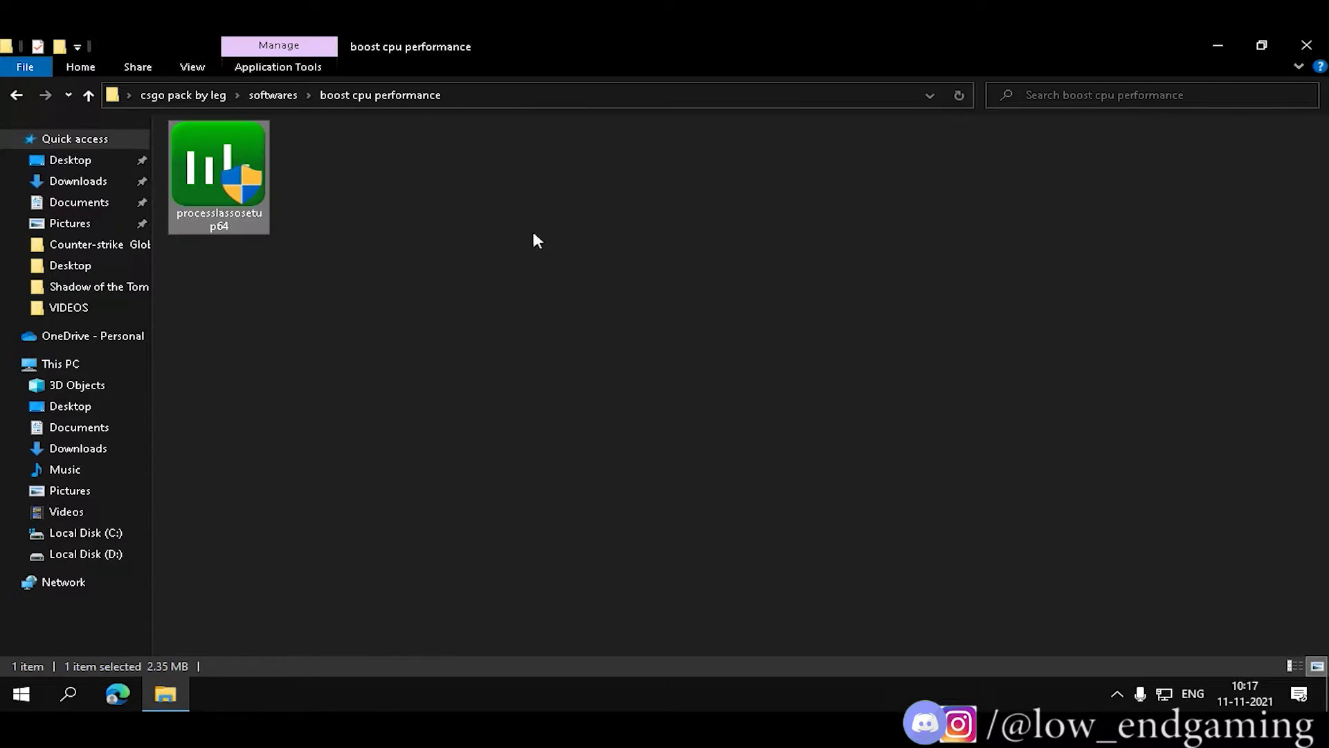
pyautogui.click(435, 265)
pyautogui.rightClick(430, 262)
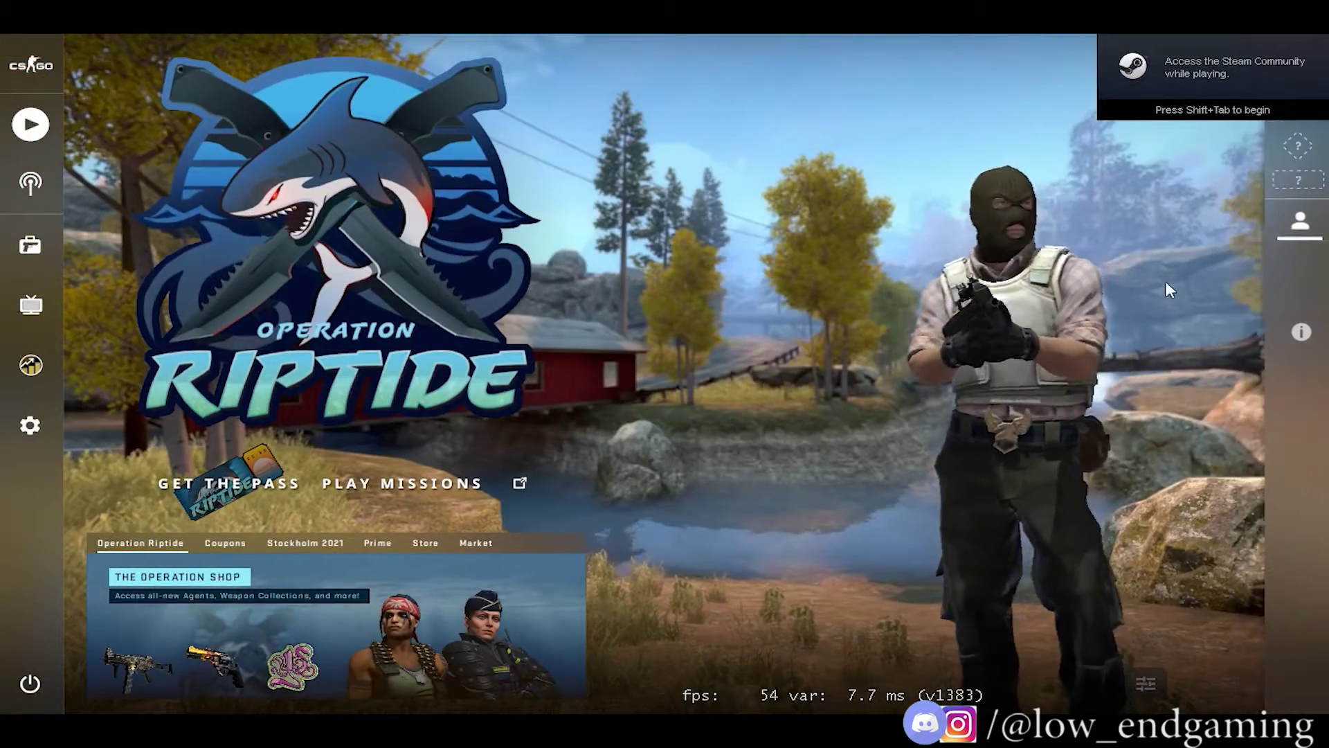
# In Process Lasso, set csgo.exe's CPU priority and I/O priority to Always High.
pyautogui.hotkey('alt', 'Tab')
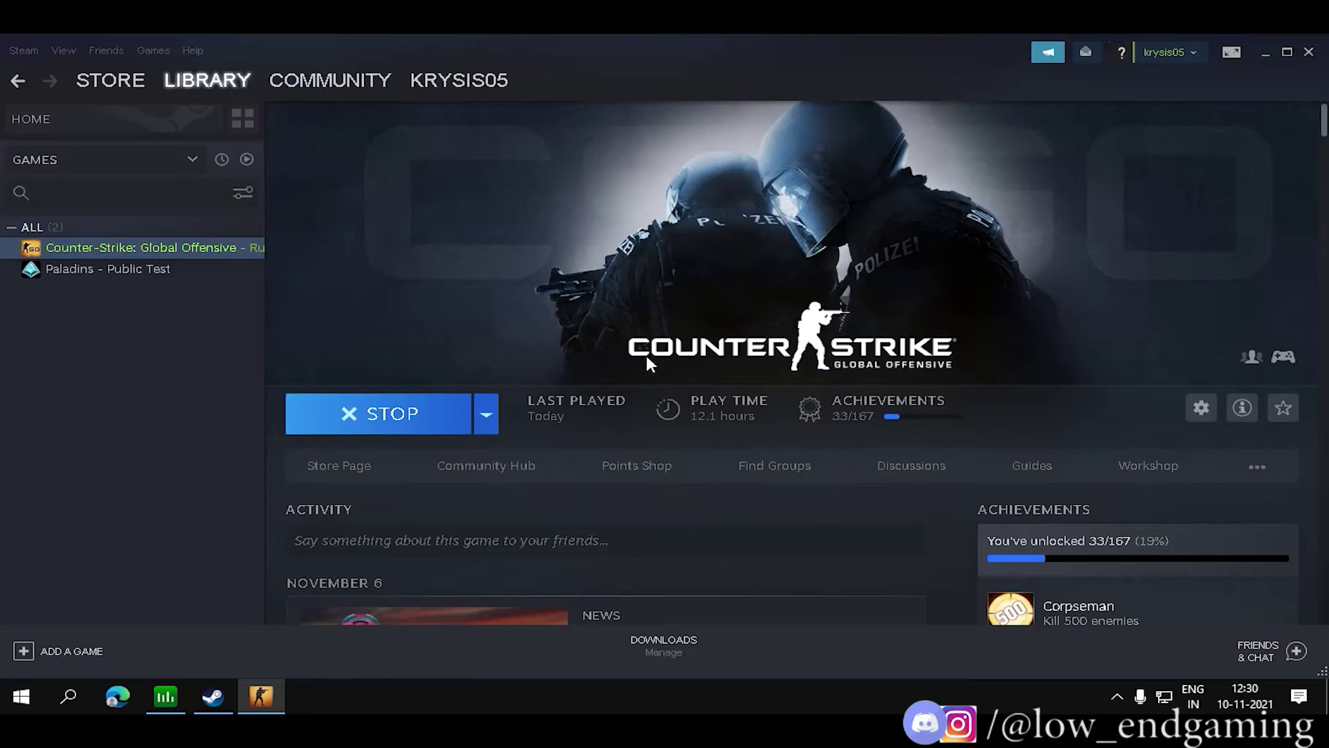
pyautogui.click(181, 700)
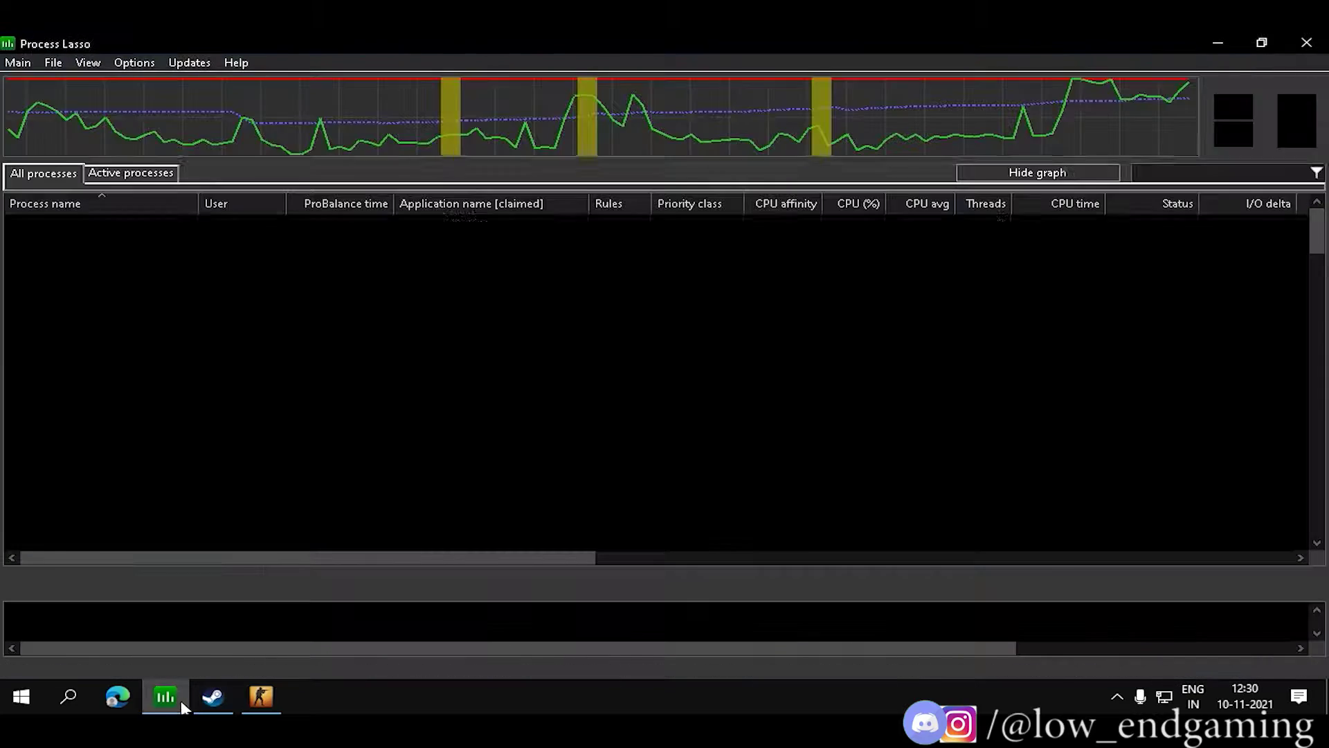
pyautogui.scroll(-8, 149, 385)
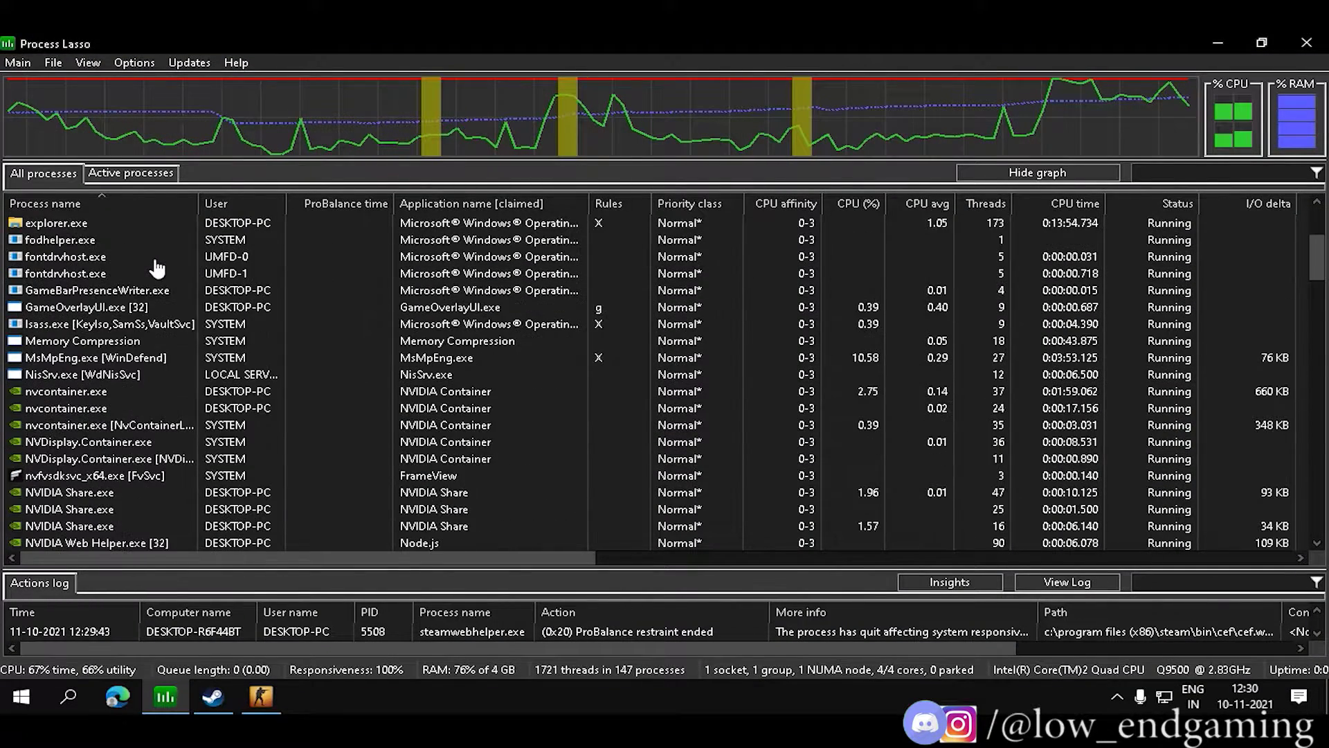
pyautogui.scroll(8, 68, 355)
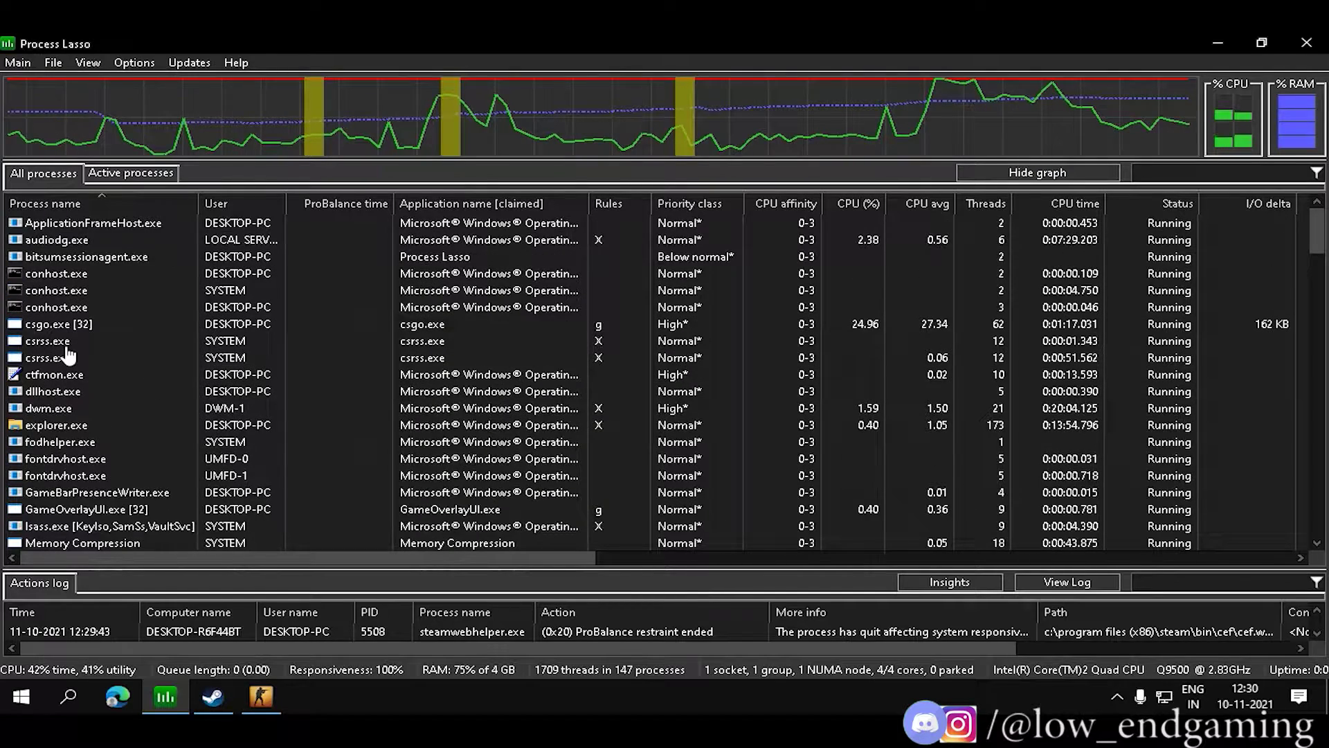
pyautogui.rightClick(84, 331)
pyautogui.moveTo(274, 270)
pyautogui.moveTo(488, 275)
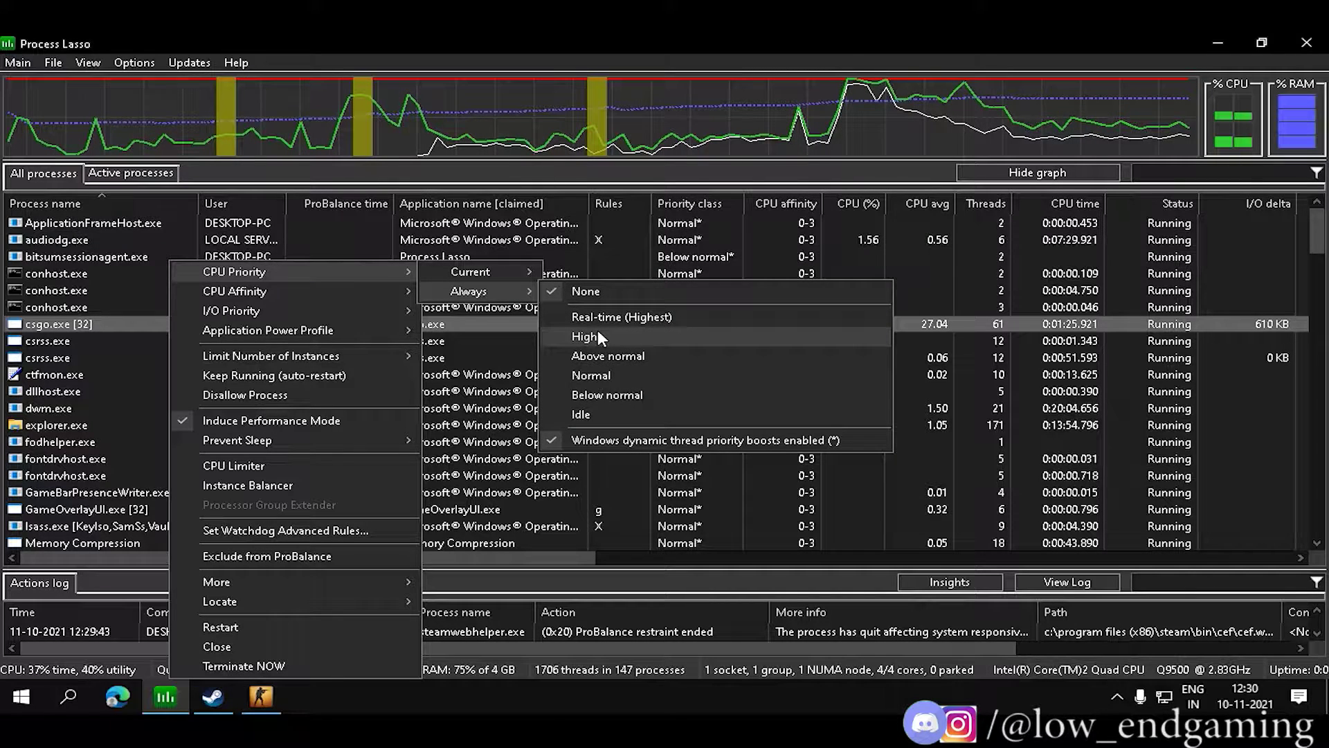
pyautogui.click(600, 336)
pyautogui.rightClick(96, 322)
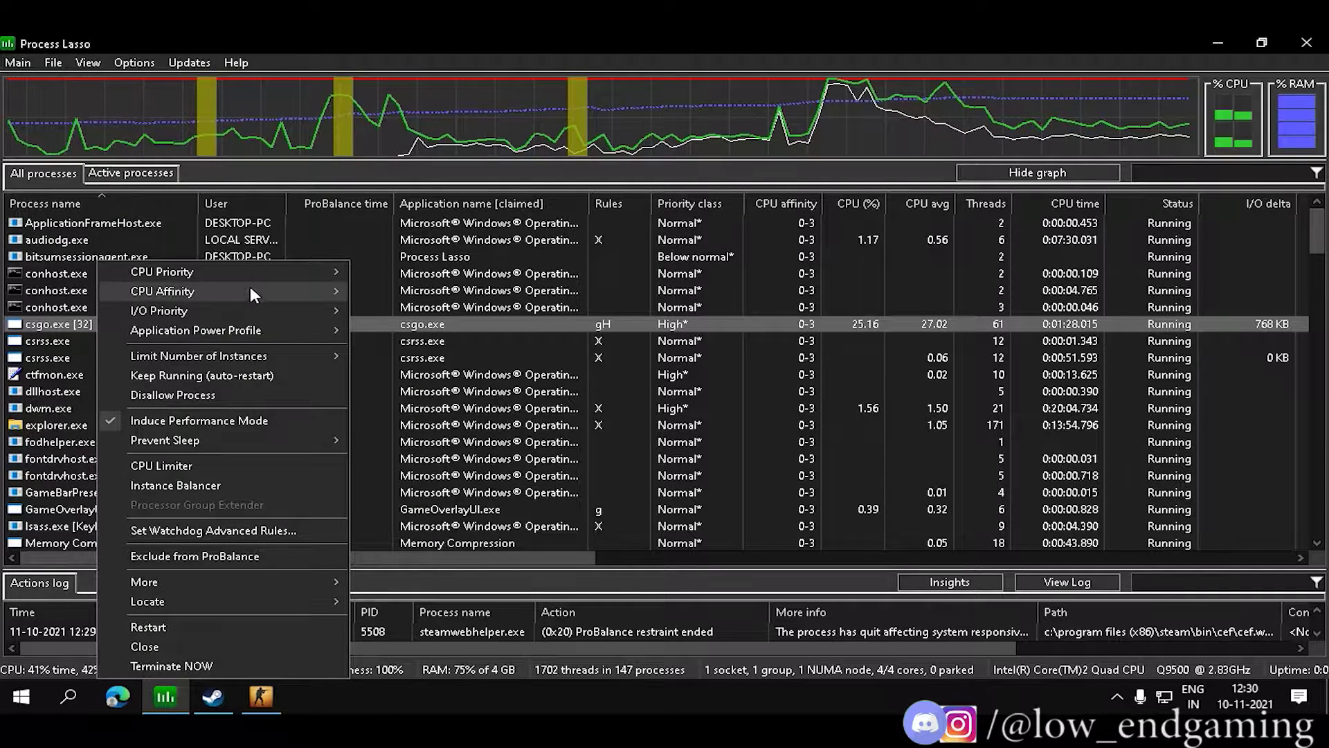
pyautogui.moveTo(250, 291)
pyautogui.moveTo(416, 310)
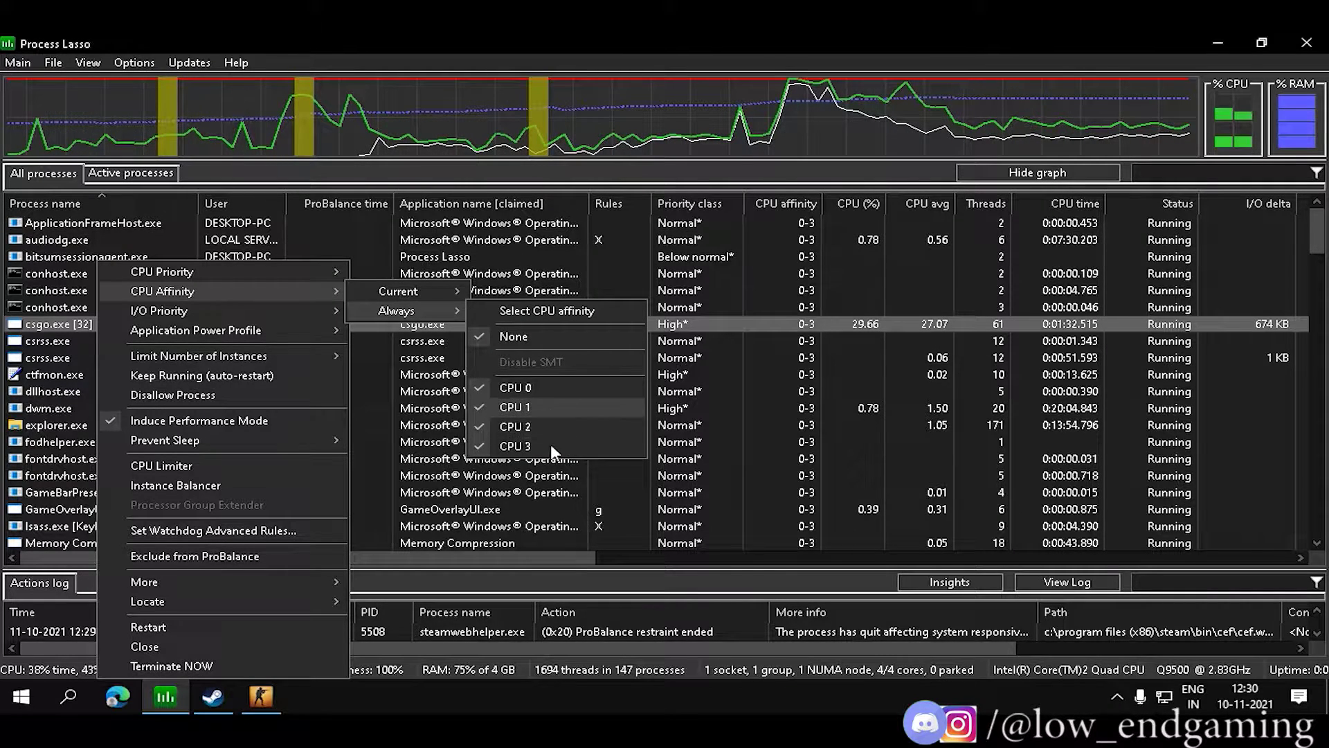
pyautogui.moveTo(228, 310)
pyautogui.moveTo(446, 334)
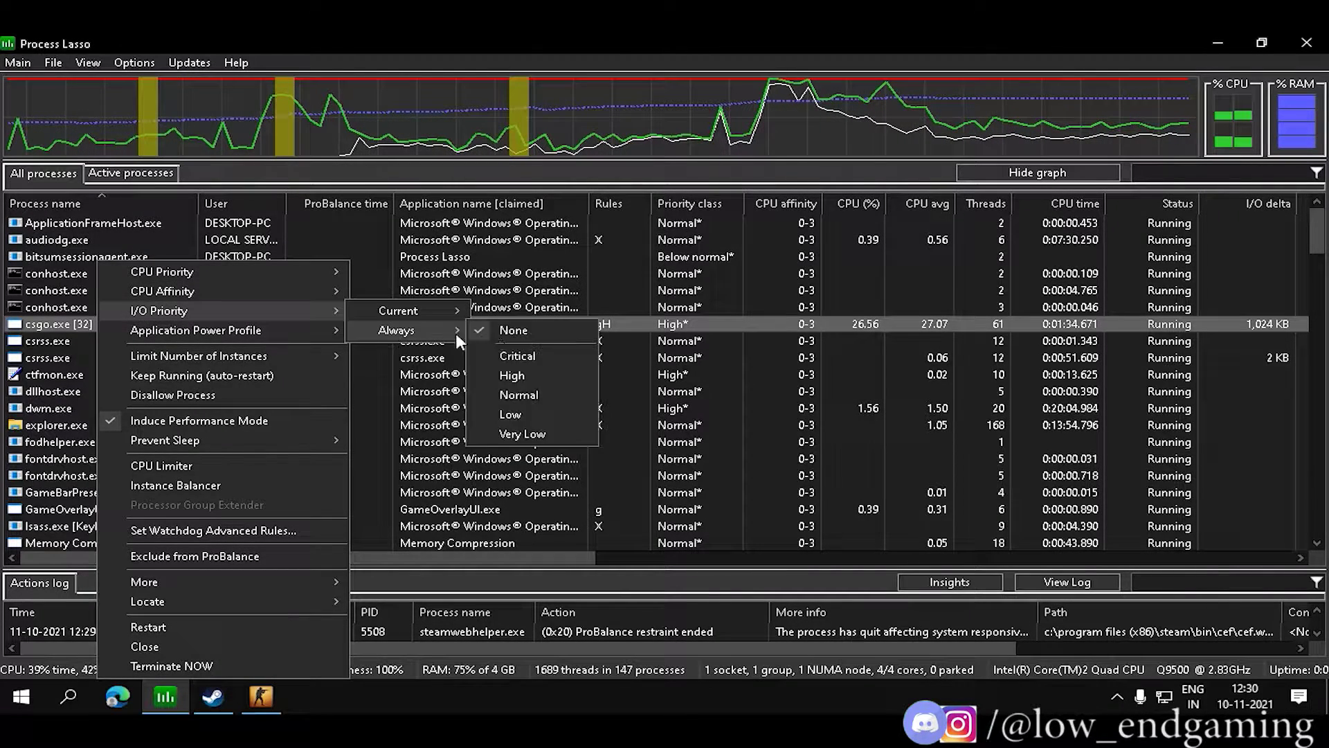
pyautogui.click(512, 375)
# Give csgo.exe the Bitsum Highest Performance power profile and disable IdleSaver for it.
pyautogui.rightClick(74, 326)
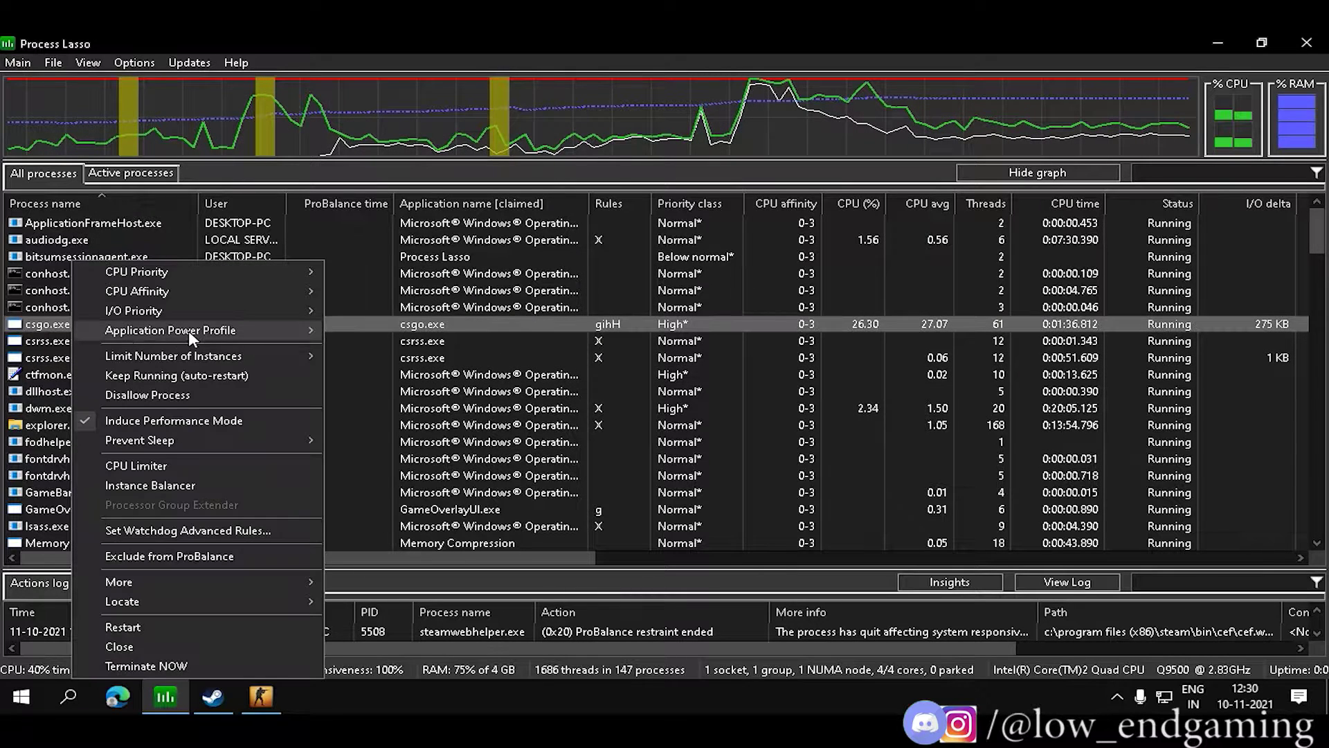
pyautogui.moveTo(285, 329)
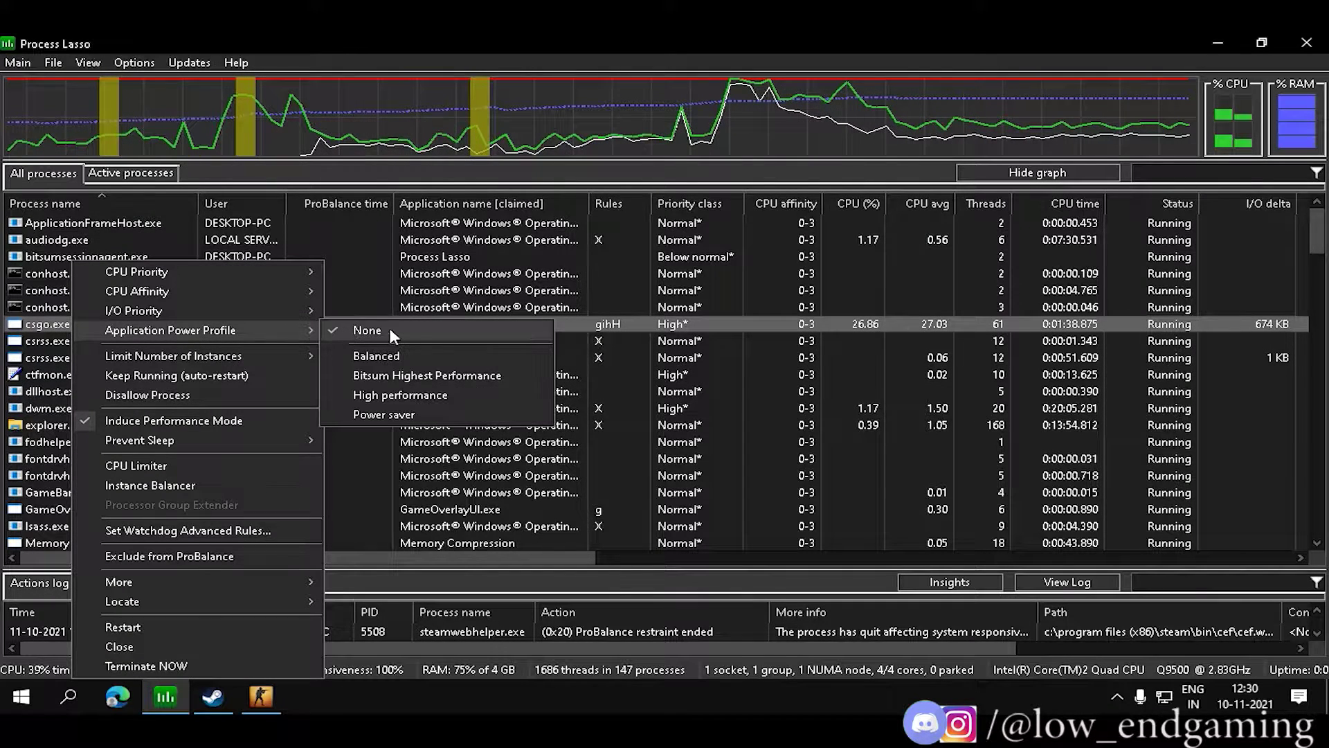
pyautogui.click(402, 374)
pyautogui.click(689, 385)
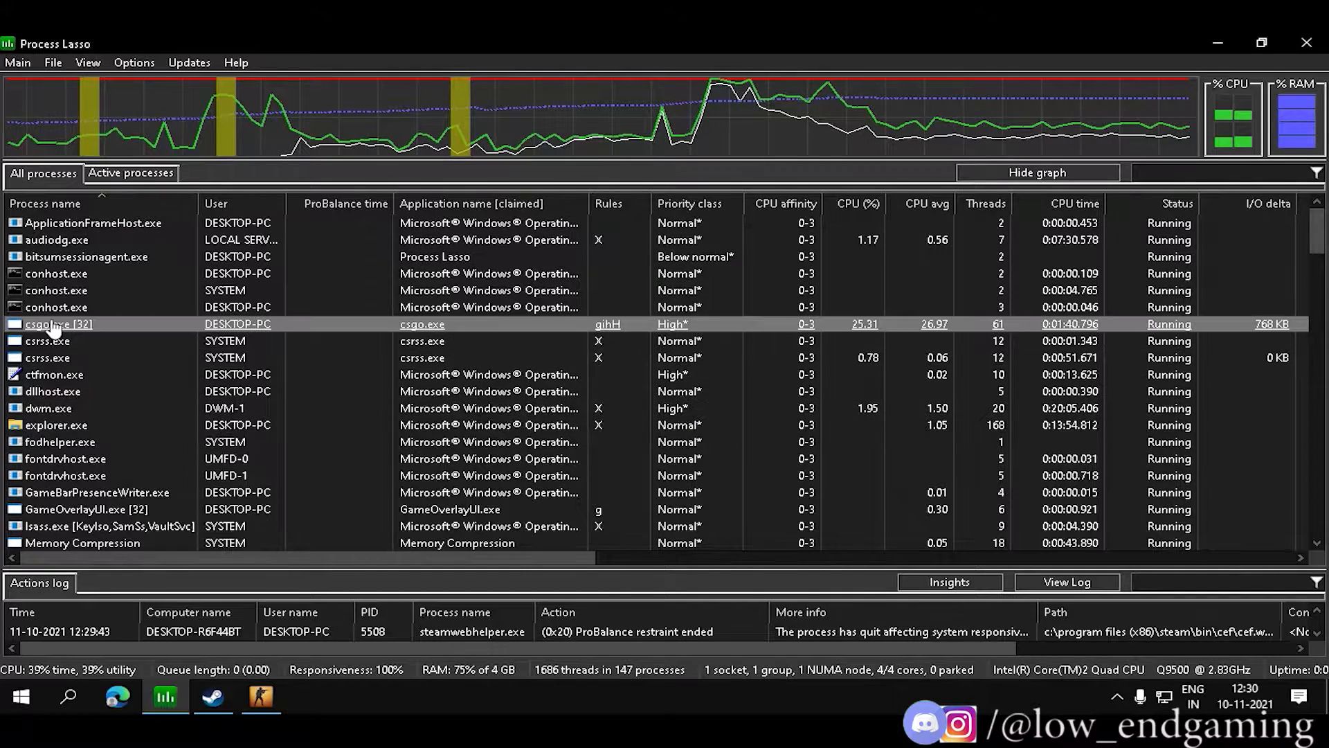
pyautogui.rightClick(46, 319)
pyautogui.moveTo(133, 360)
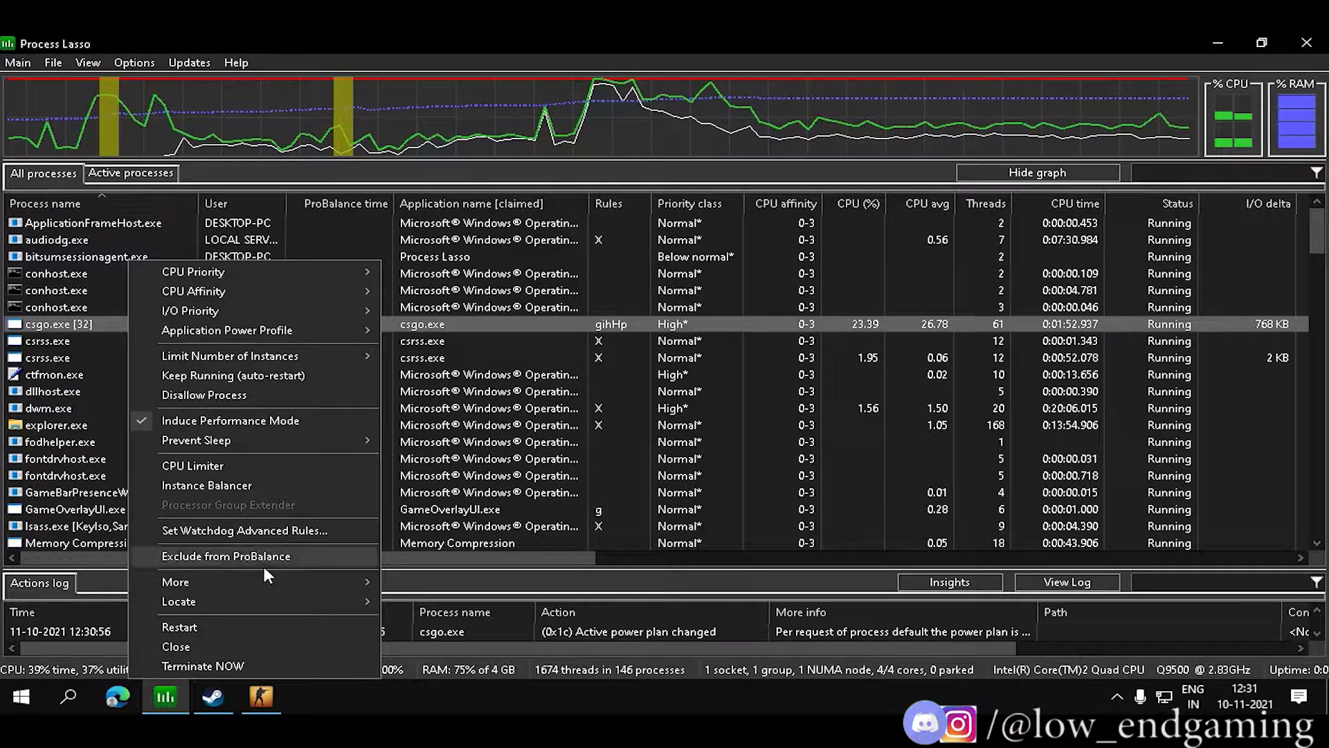
pyautogui.moveTo(269, 575)
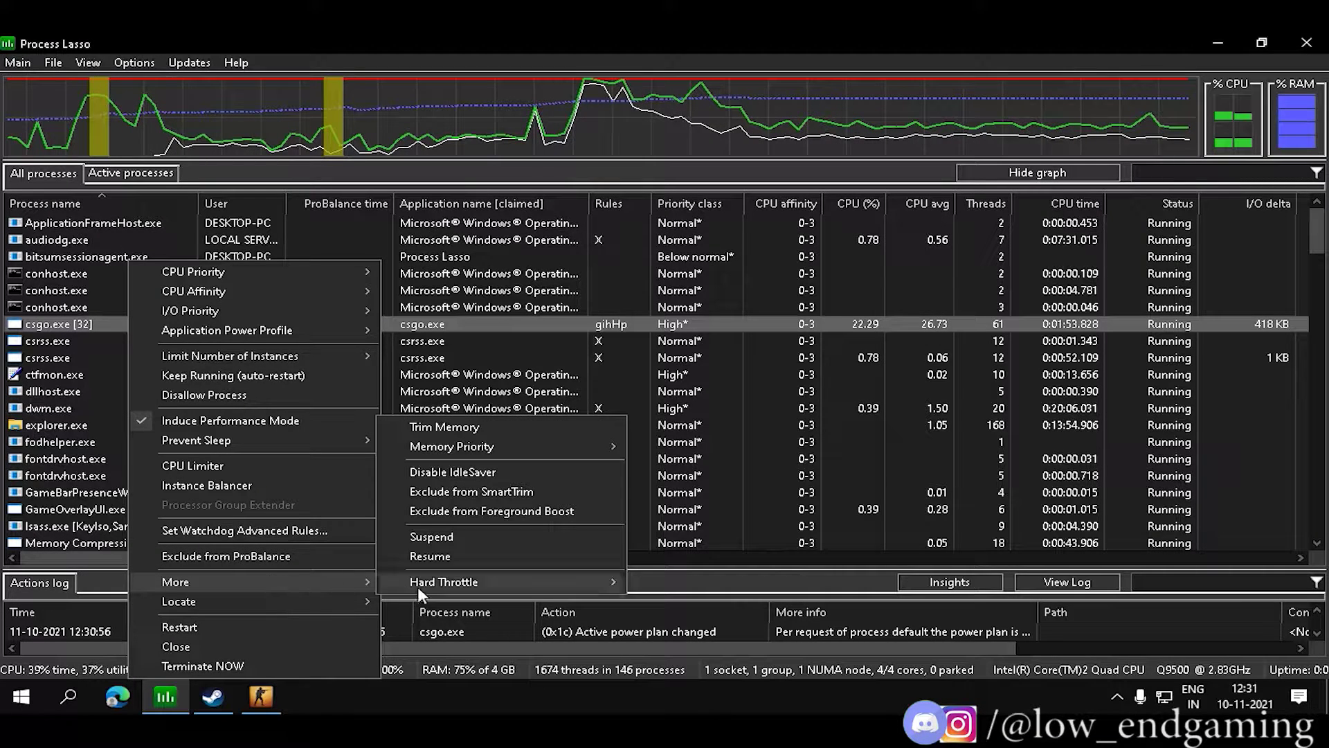
pyautogui.click(439, 473)
pyautogui.click(8, 64)
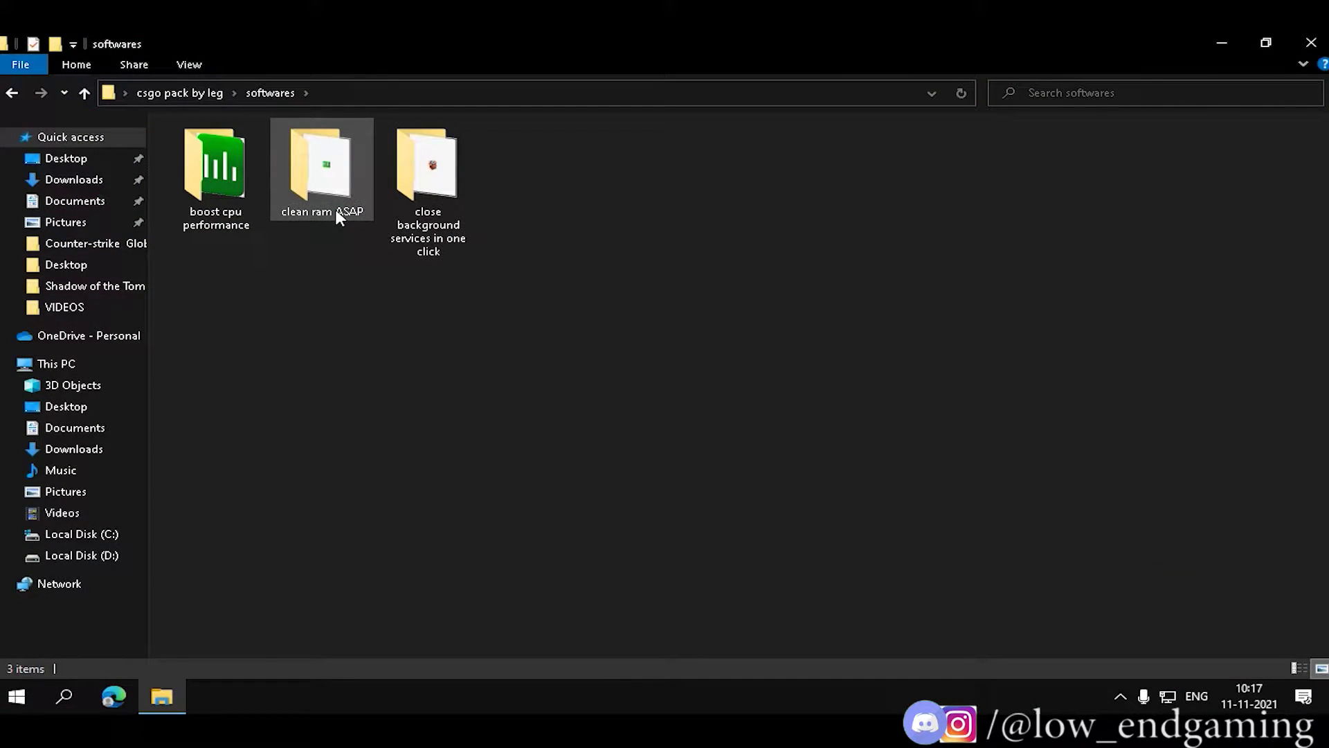
# Open the clean ram ASAP folder and select the memreduct setup file.
pyautogui.doubleClick(336, 209)
pyautogui.rightClick(330, 261)
pyautogui.rightClick(407, 327)
pyautogui.rightClick(306, 278)
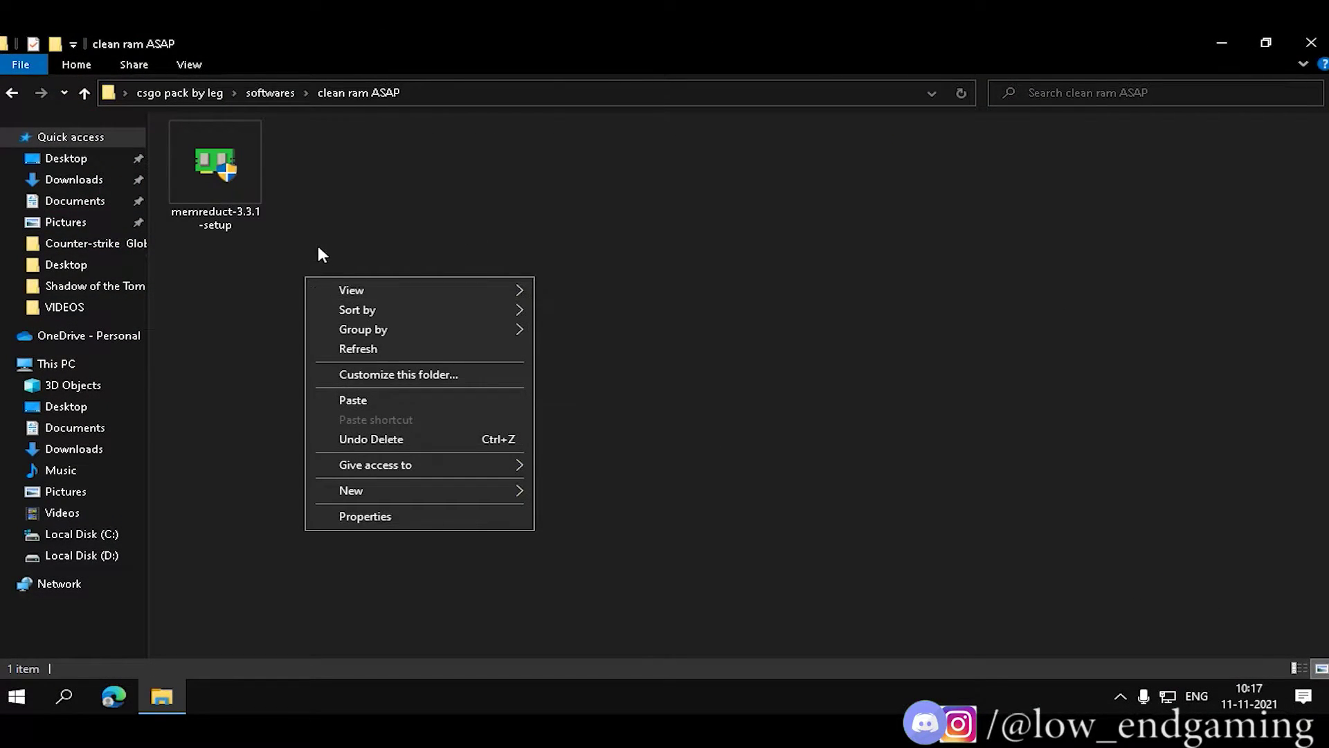
pyautogui.click(374, 261)
pyautogui.click(208, 165)
pyautogui.click(644, 220)
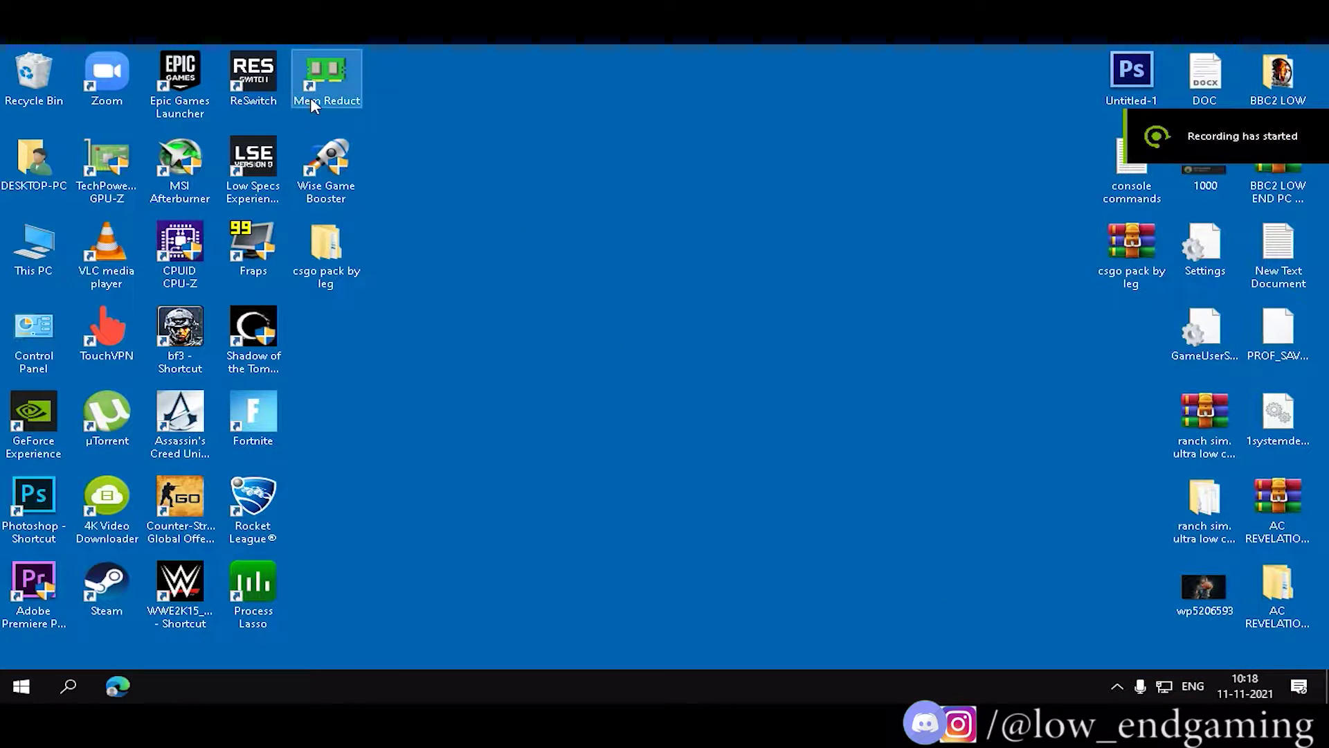
# Keep 'Run as administrator' in the Mem Reduct shortcut's compatibility properties, then open Mem Reduct's settings.
pyautogui.rightClick(310, 99)
pyautogui.click(367, 518)
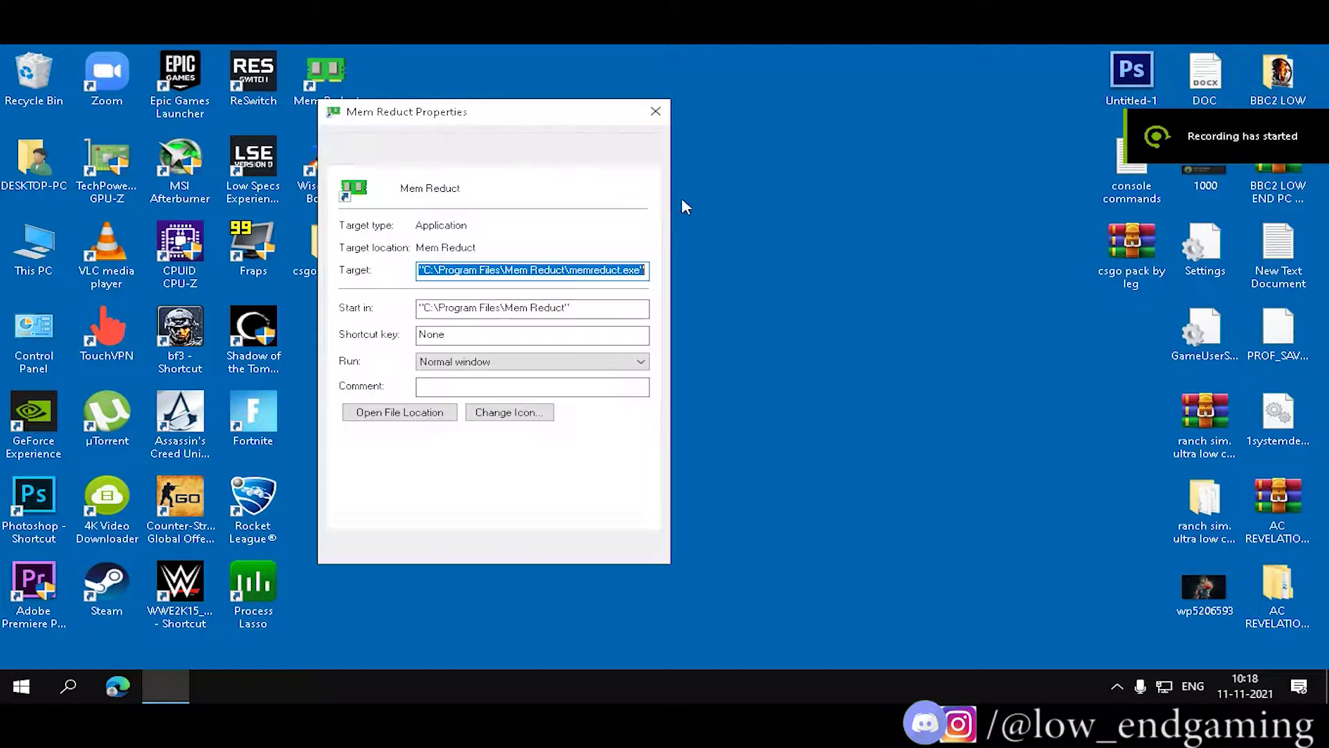
pyautogui.click(597, 155)
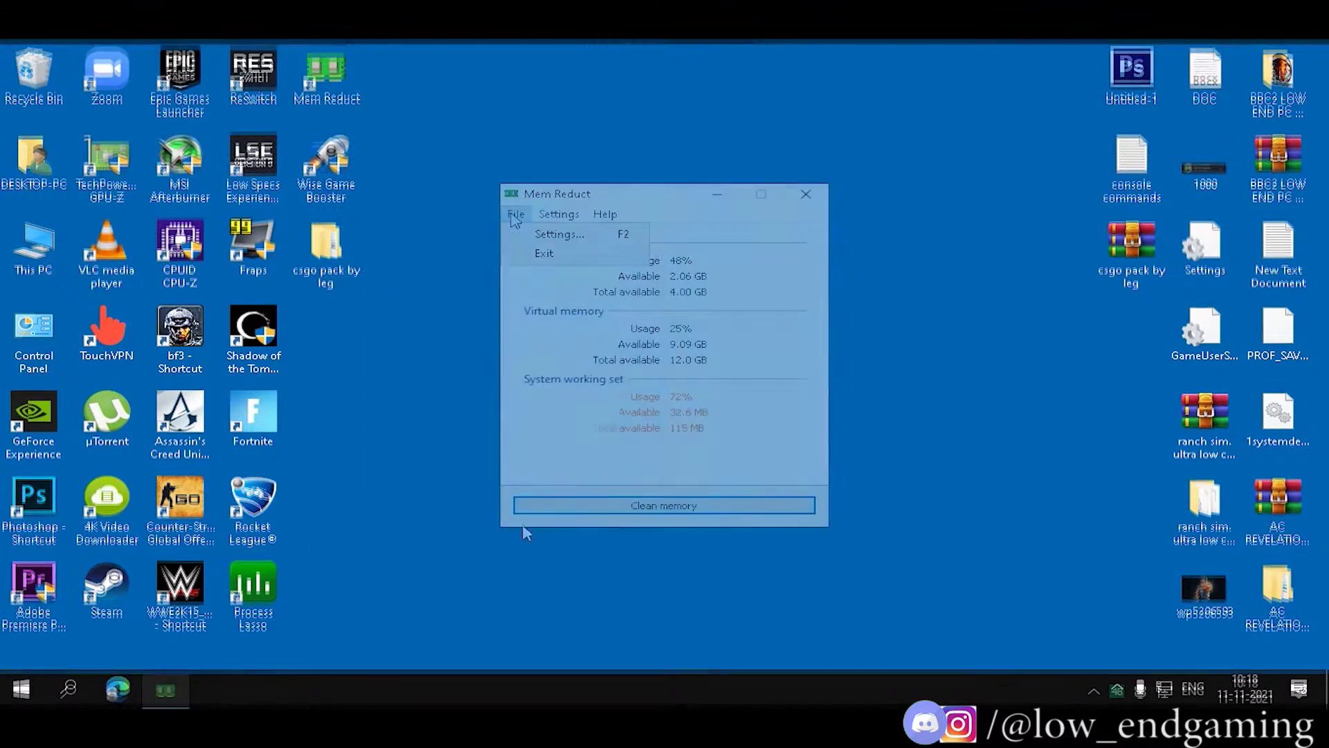
pyautogui.click(554, 214)
pyautogui.click(544, 248)
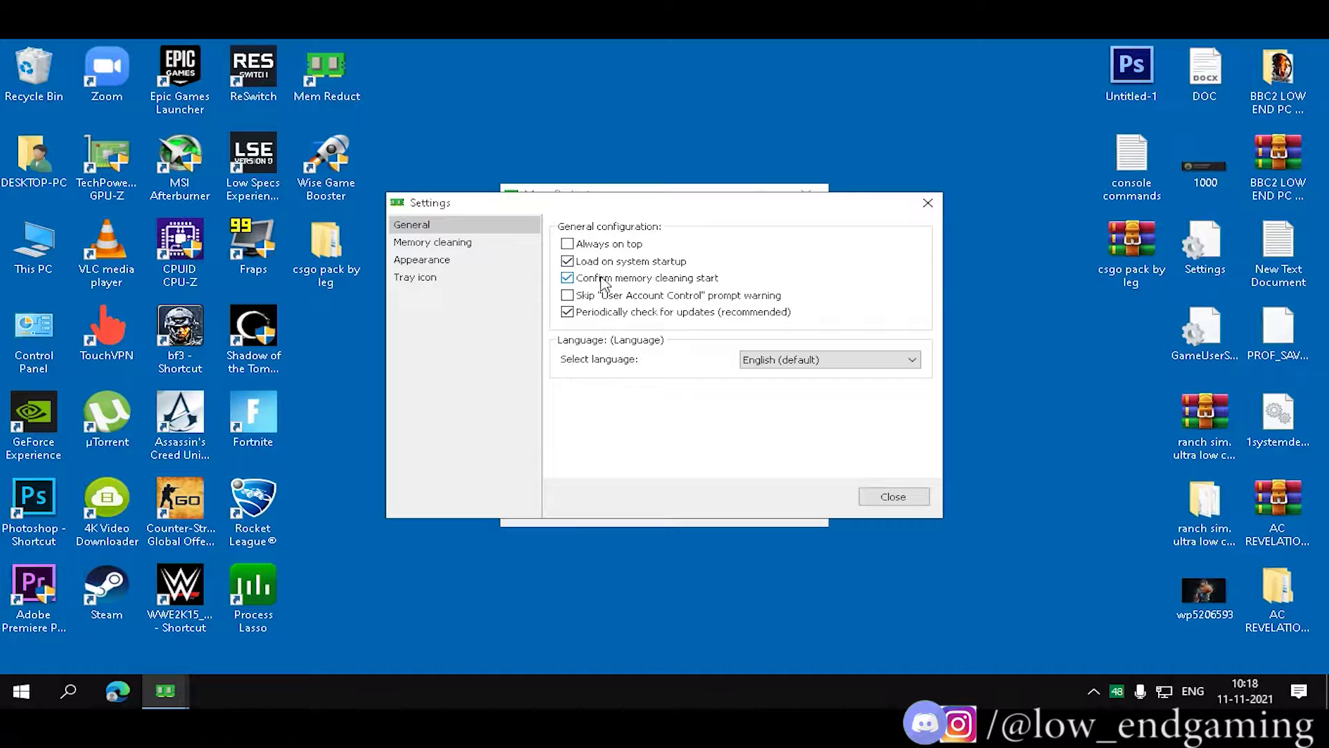
# Add Standby list and Modified page list to memory cleaning, then free memory with Ctrl+F1.
pyautogui.click(436, 242)
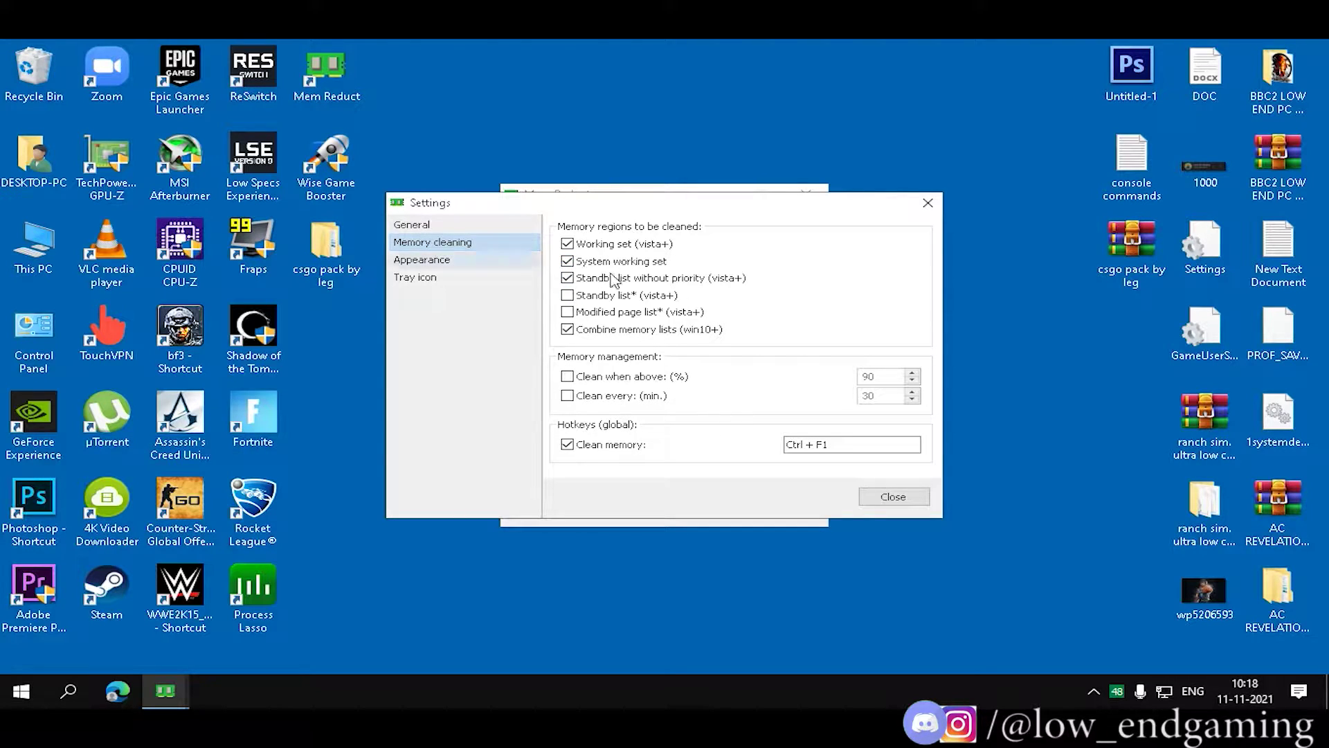
pyautogui.click(568, 296)
pyautogui.click(814, 392)
pyautogui.click(567, 312)
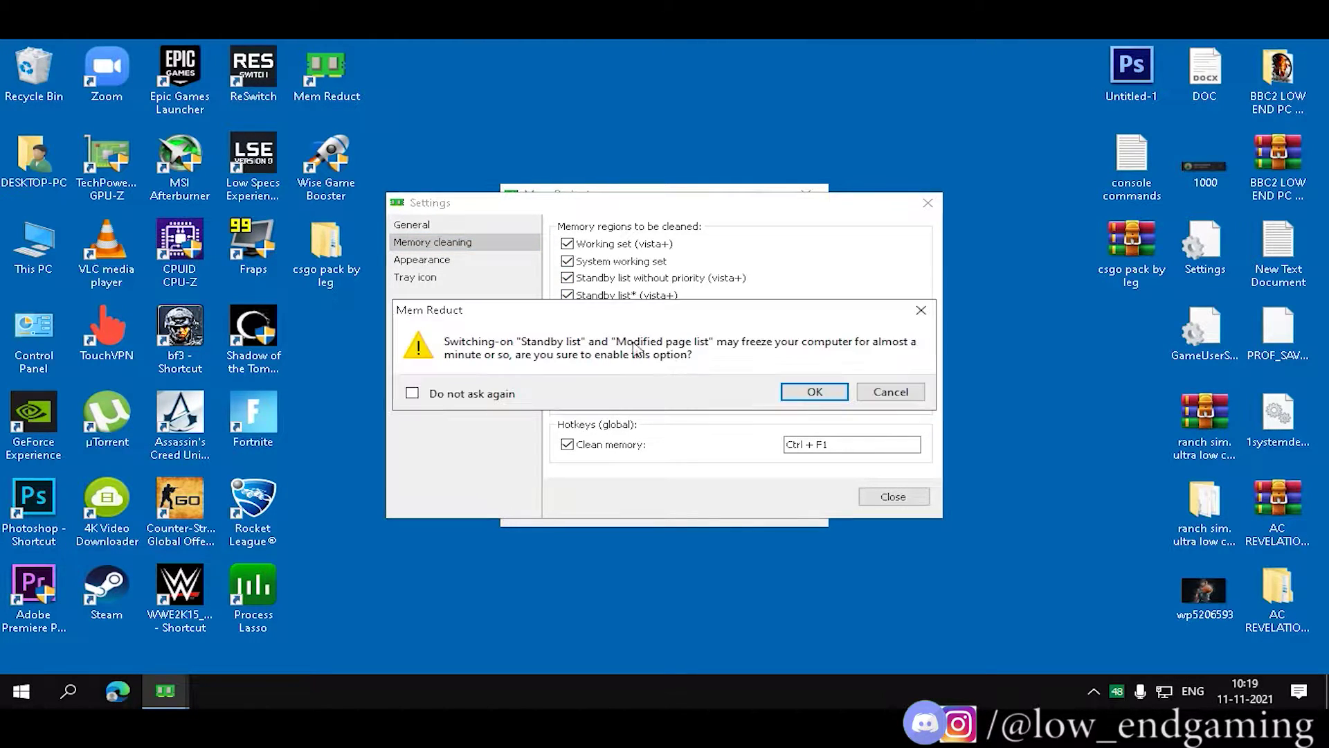
pyautogui.click(810, 393)
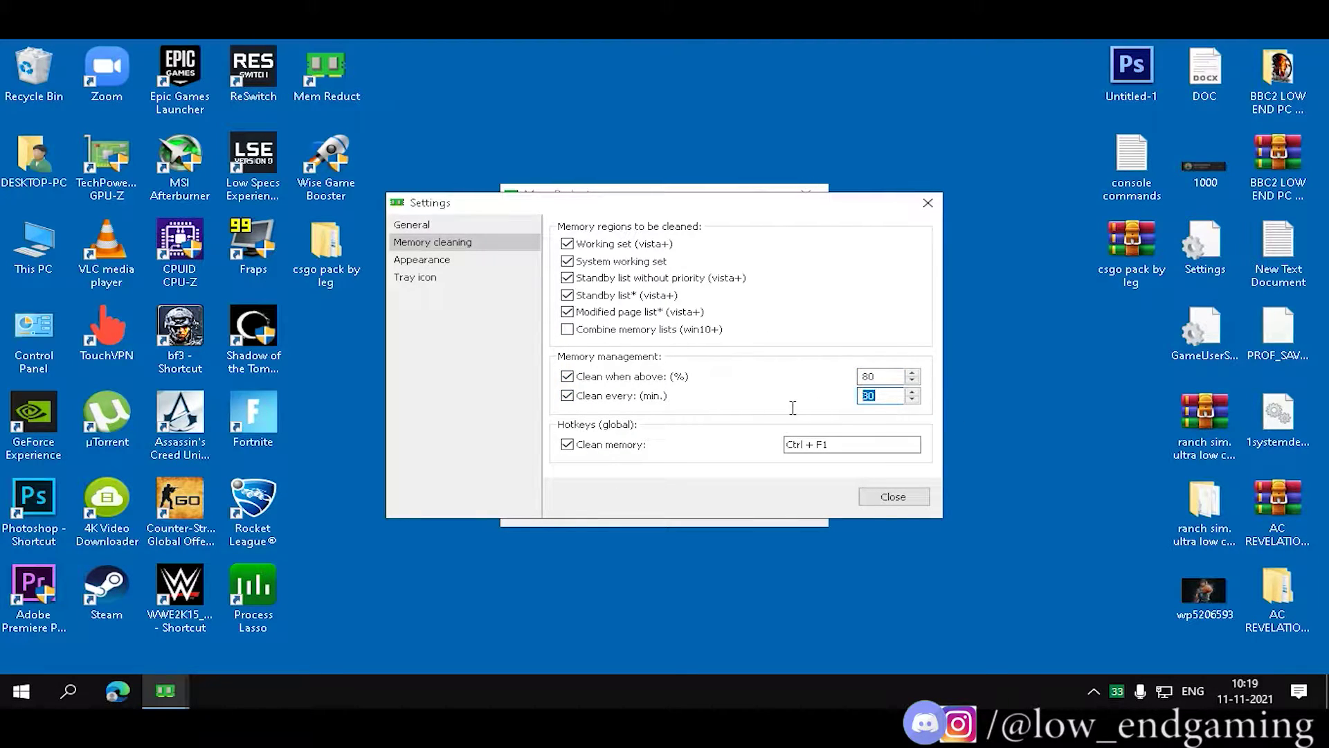
pyautogui.hotkey('ctrl', 'F1')
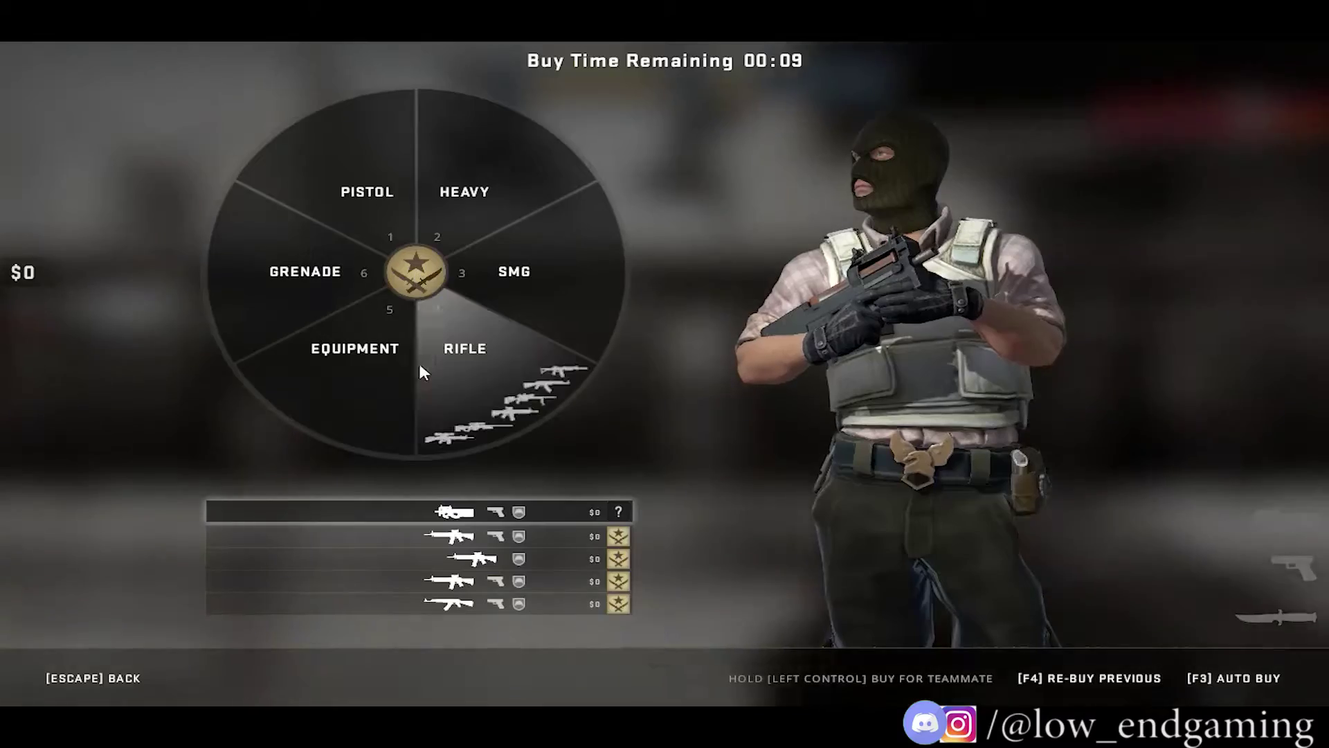
# From the close background services folder, decline Wise Game Booster's upgrade and optimise all 35 issues.
pyautogui.click(365, 197)
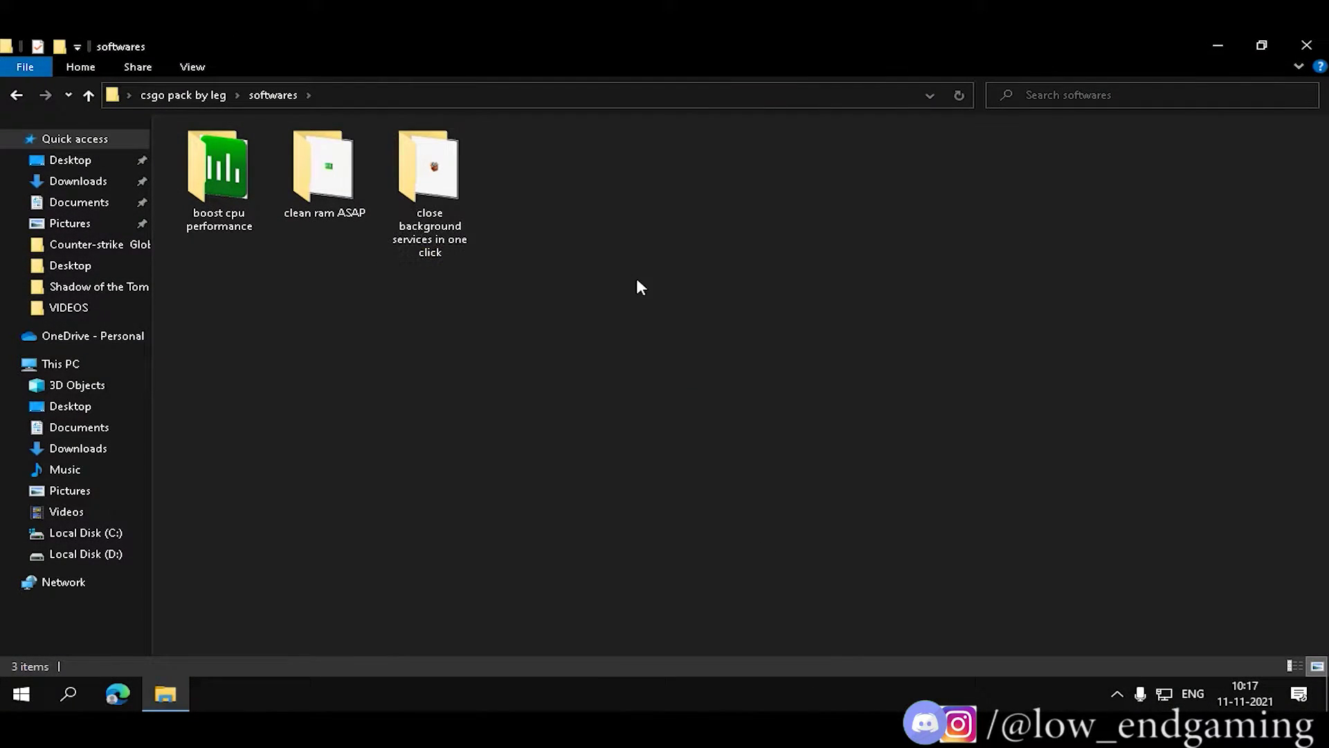
pyautogui.doubleClick(460, 217)
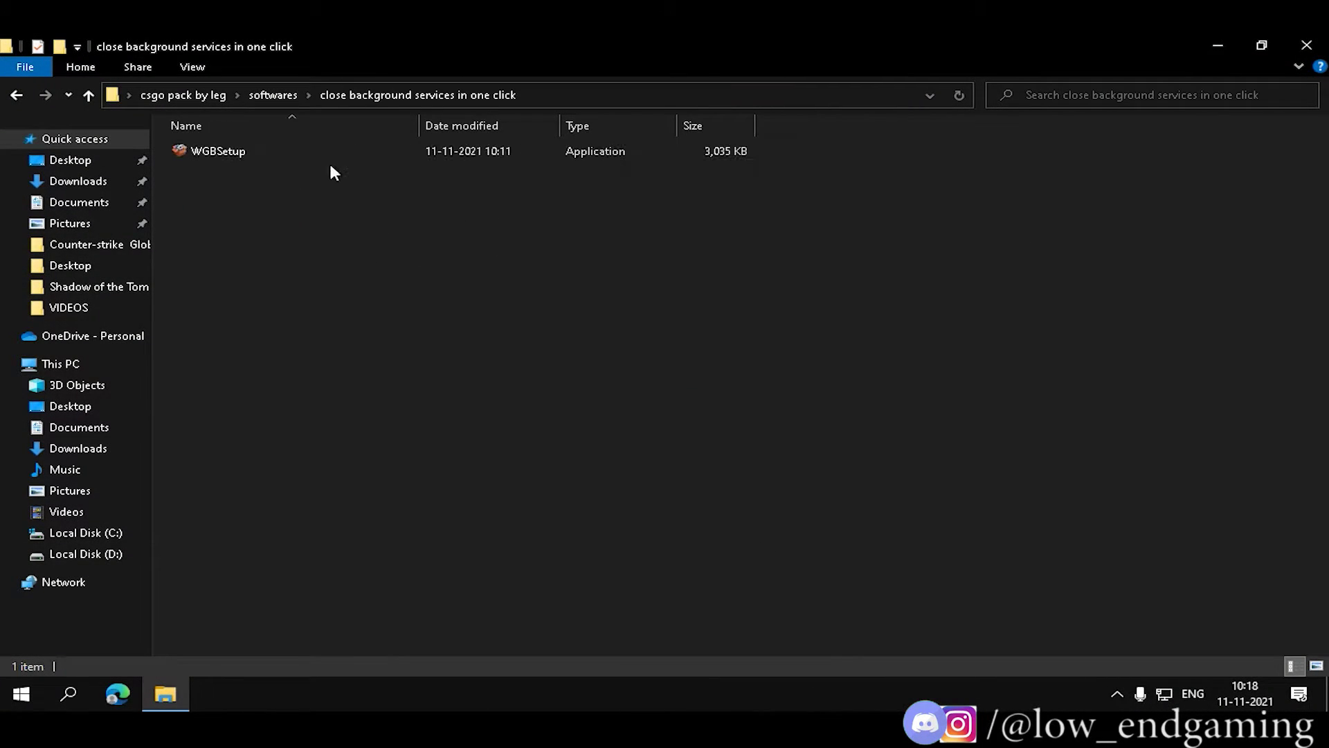
pyautogui.click(1317, 666)
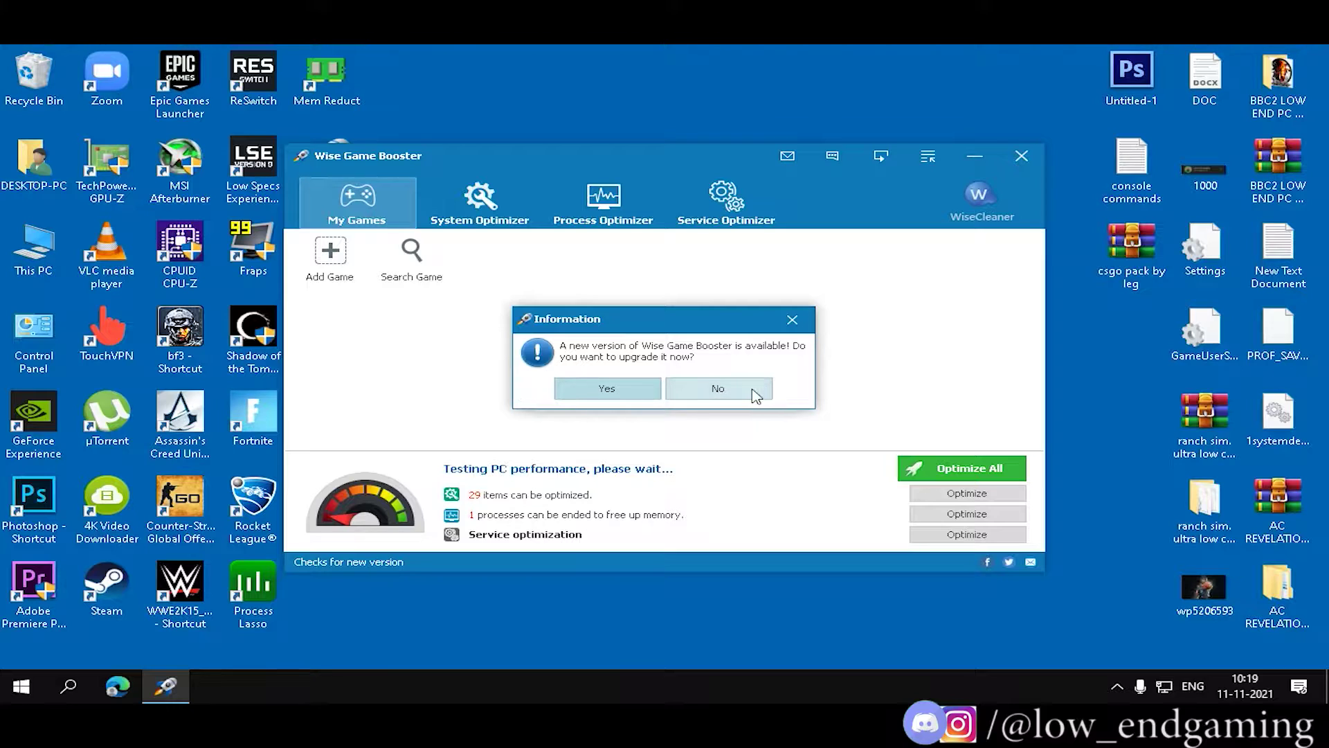
pyautogui.click(752, 389)
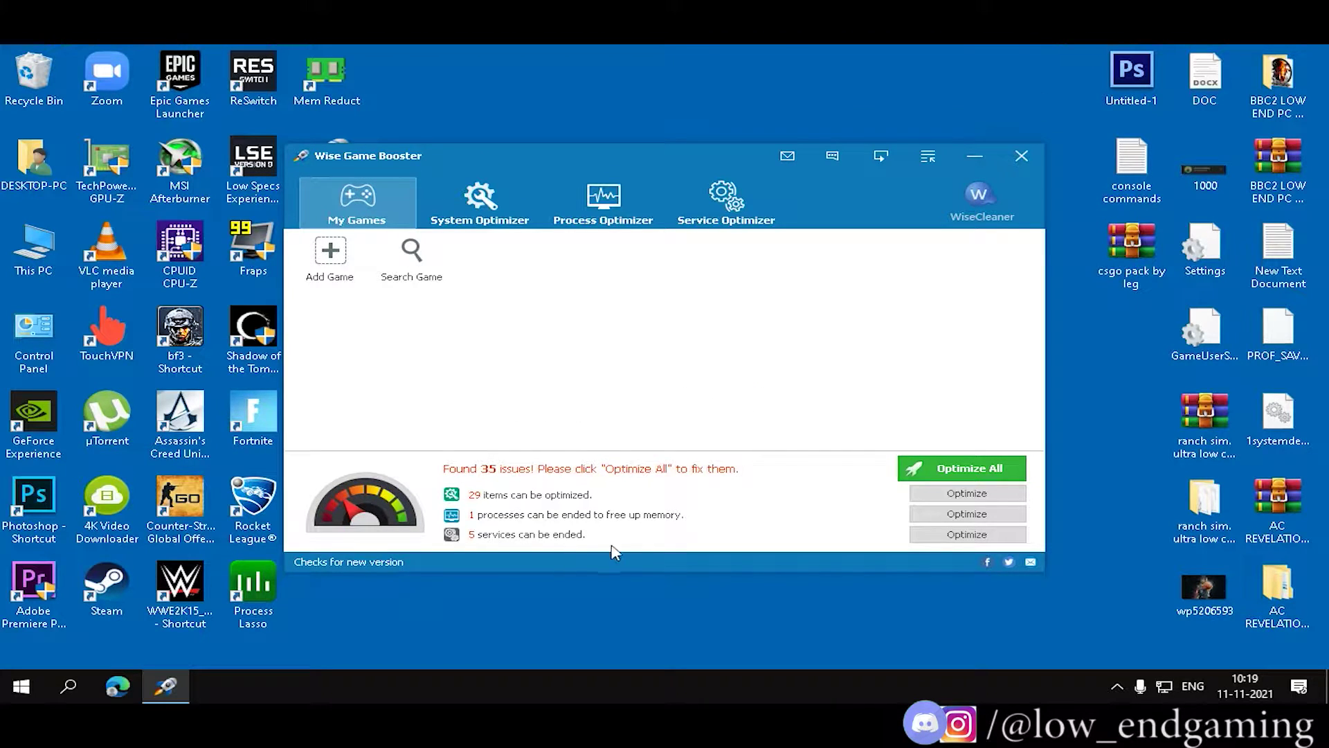
pyautogui.click(937, 479)
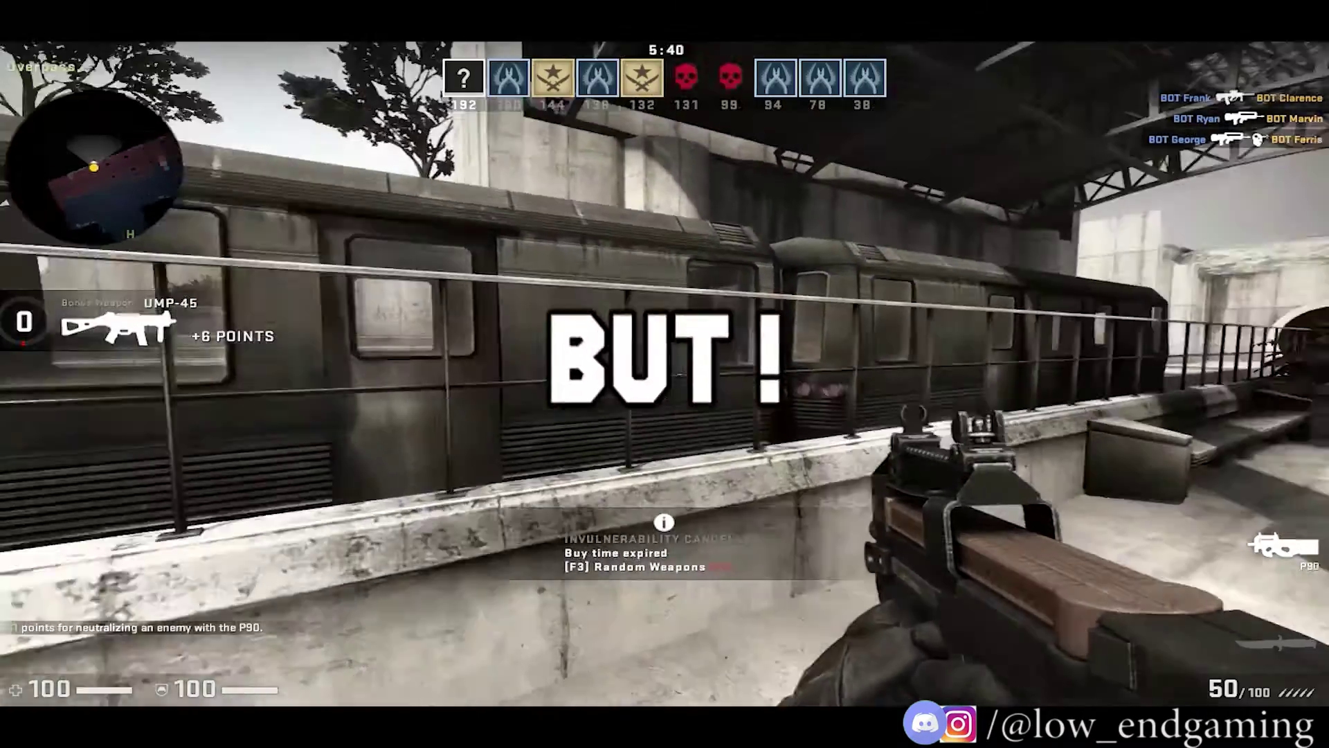
# Switch weapons in the match and fire the Desert Eagle.
pyautogui.press('3')
pyautogui.press('1')
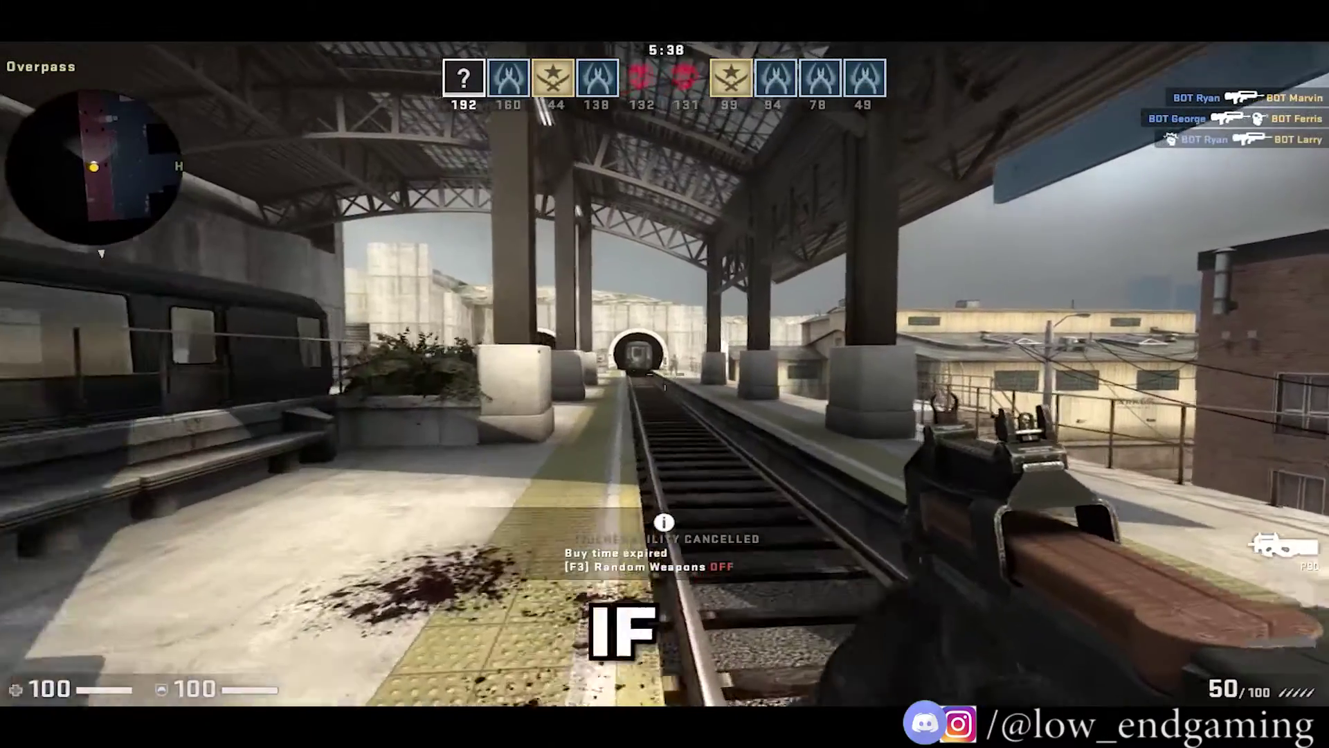
pyautogui.press('2')
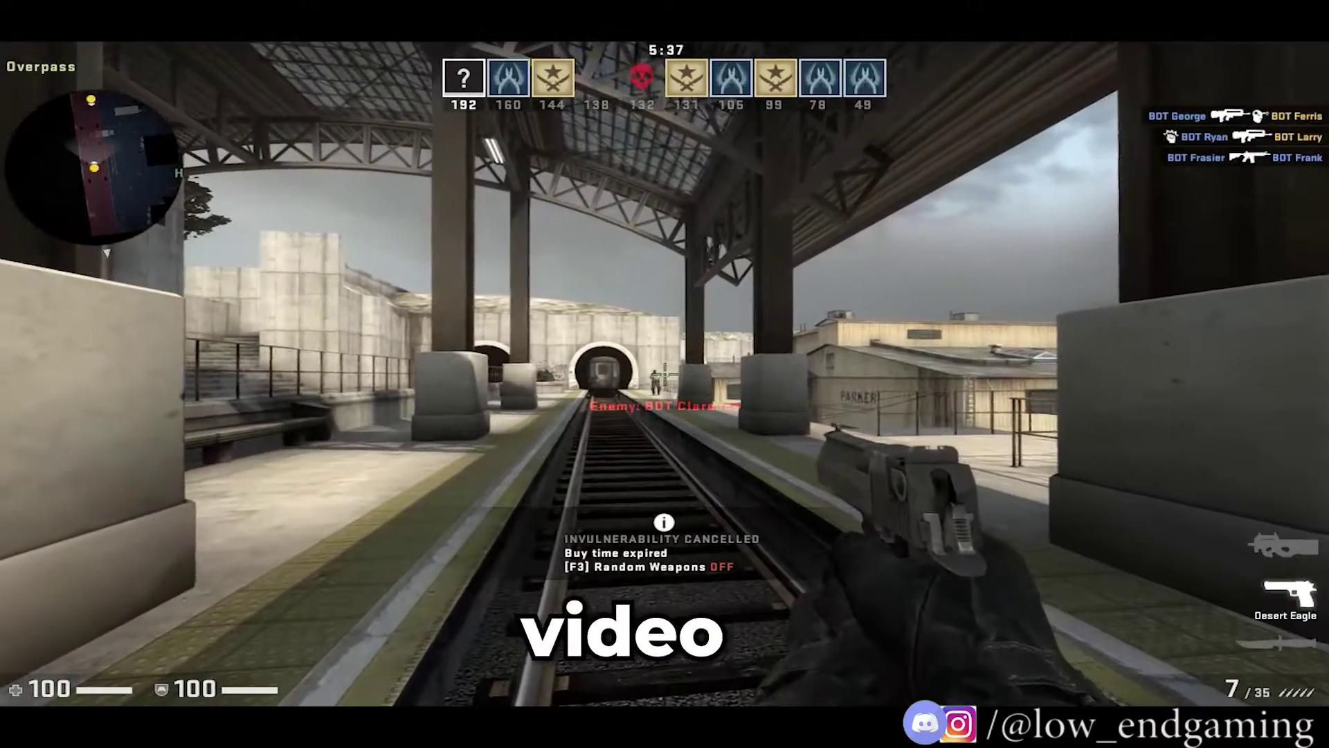
pyautogui.click(664, 374)
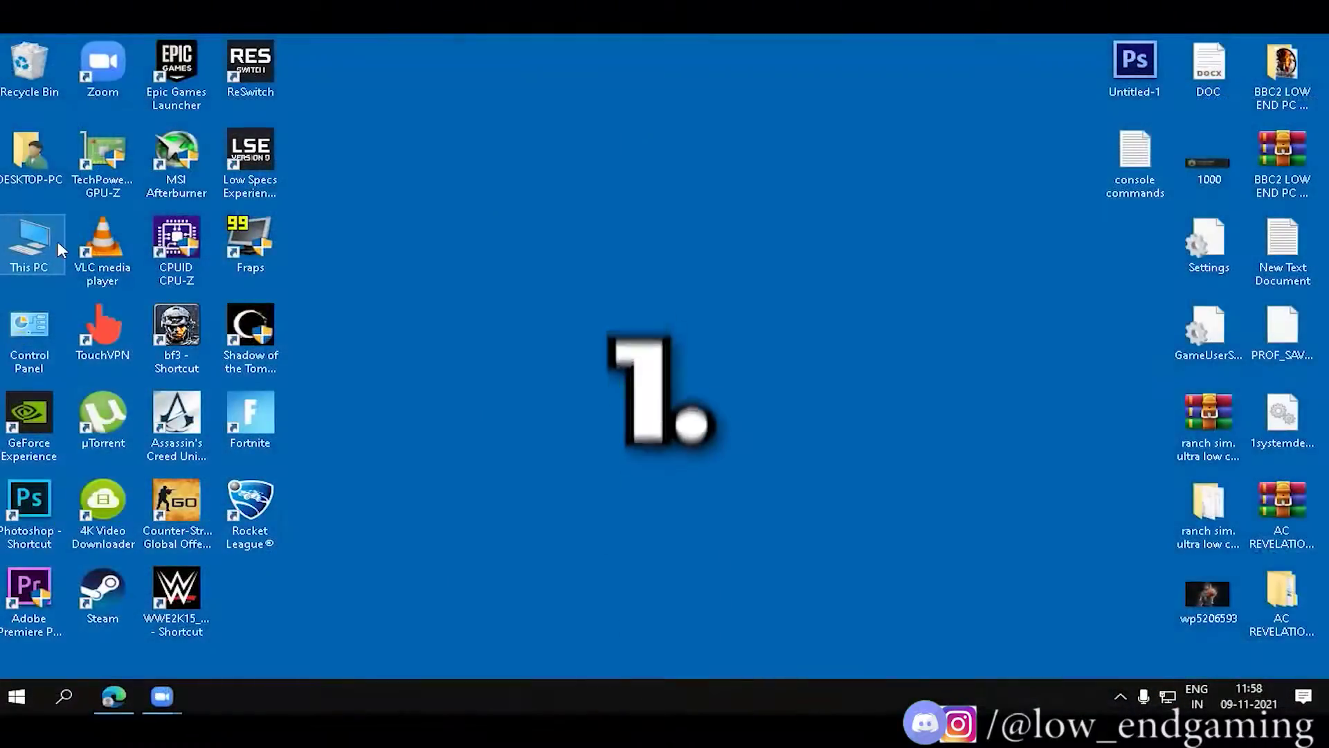
# Browse to D: > SteamLibrary > steamapps > common > Counter-Strike Global Offensive.
pyautogui.doubleClick(60, 248)
pyautogui.doubleClick(812, 297)
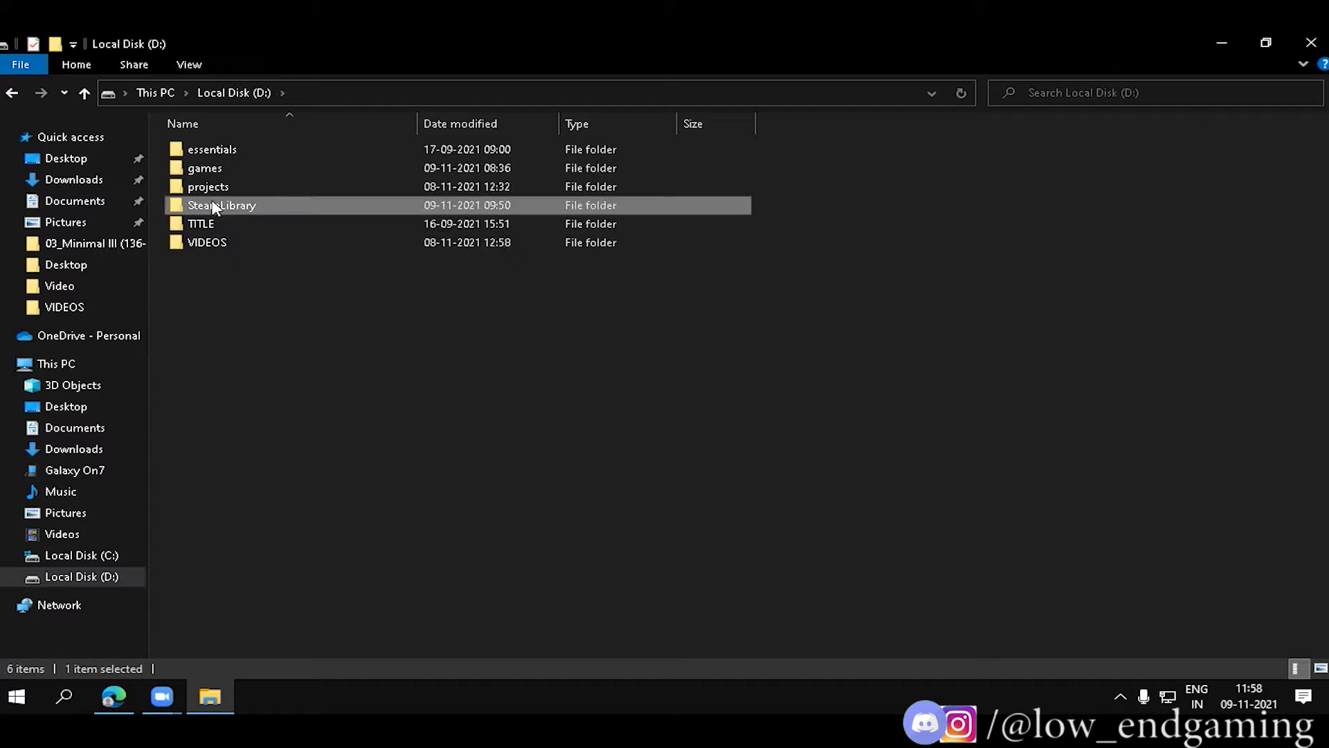
pyautogui.doubleClick(215, 206)
pyautogui.click(197, 144)
pyautogui.doubleClick(197, 140)
pyautogui.doubleClick(223, 148)
pyautogui.doubleClick(226, 148)
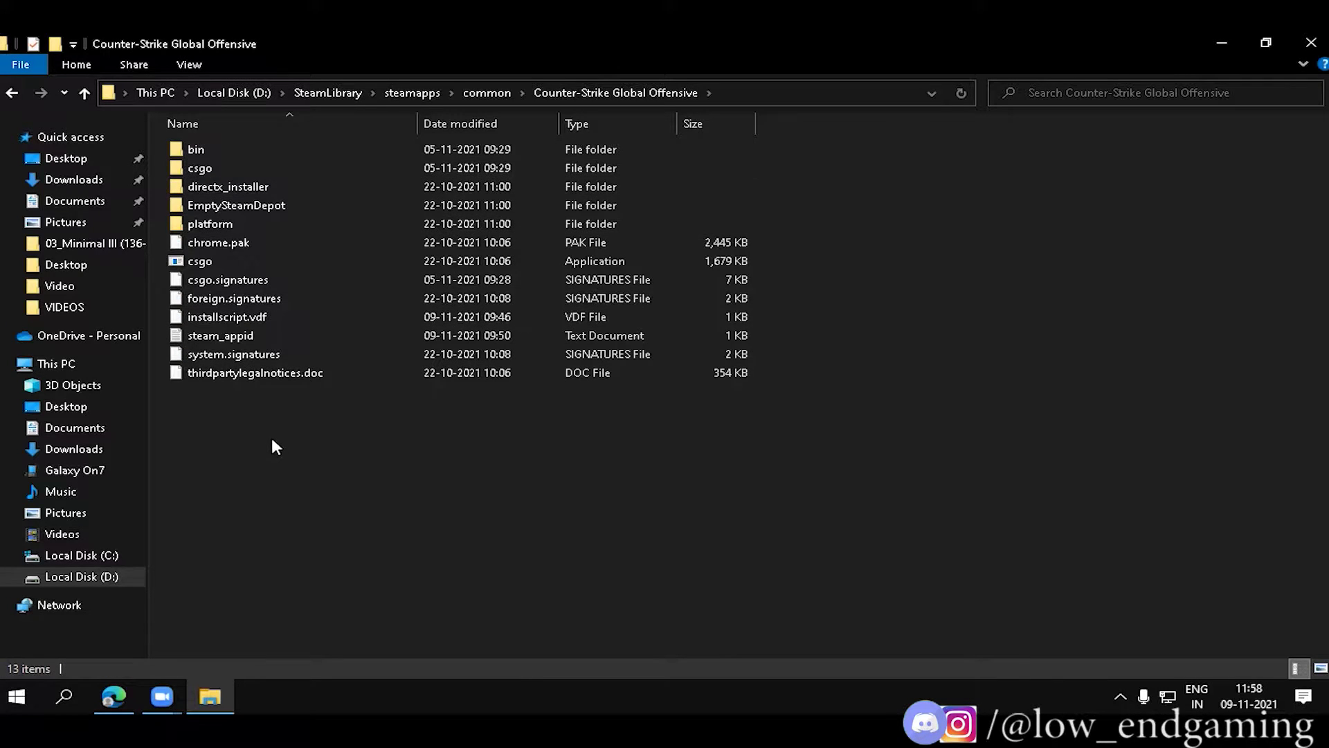
pyautogui.rightClick(1003, 248)
pyautogui.click(1056, 315)
pyautogui.rightClick(1074, 320)
pyautogui.rightClick(955, 315)
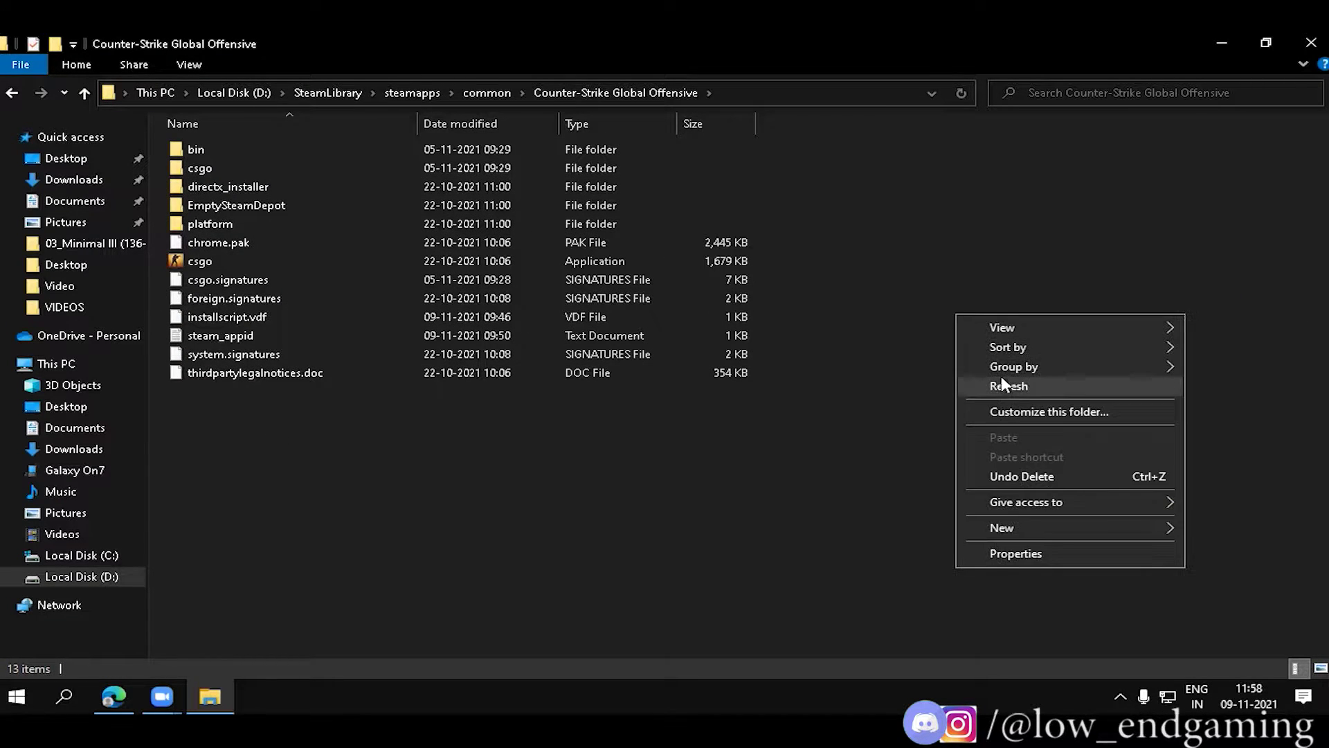
pyautogui.click(1001, 377)
pyautogui.click(212, 262)
# Tick 'Run in 640 x 480 screen resolution' in csgo.exe's compatibility properties and apply.
pyautogui.rightClick(214, 264)
pyautogui.click(277, 646)
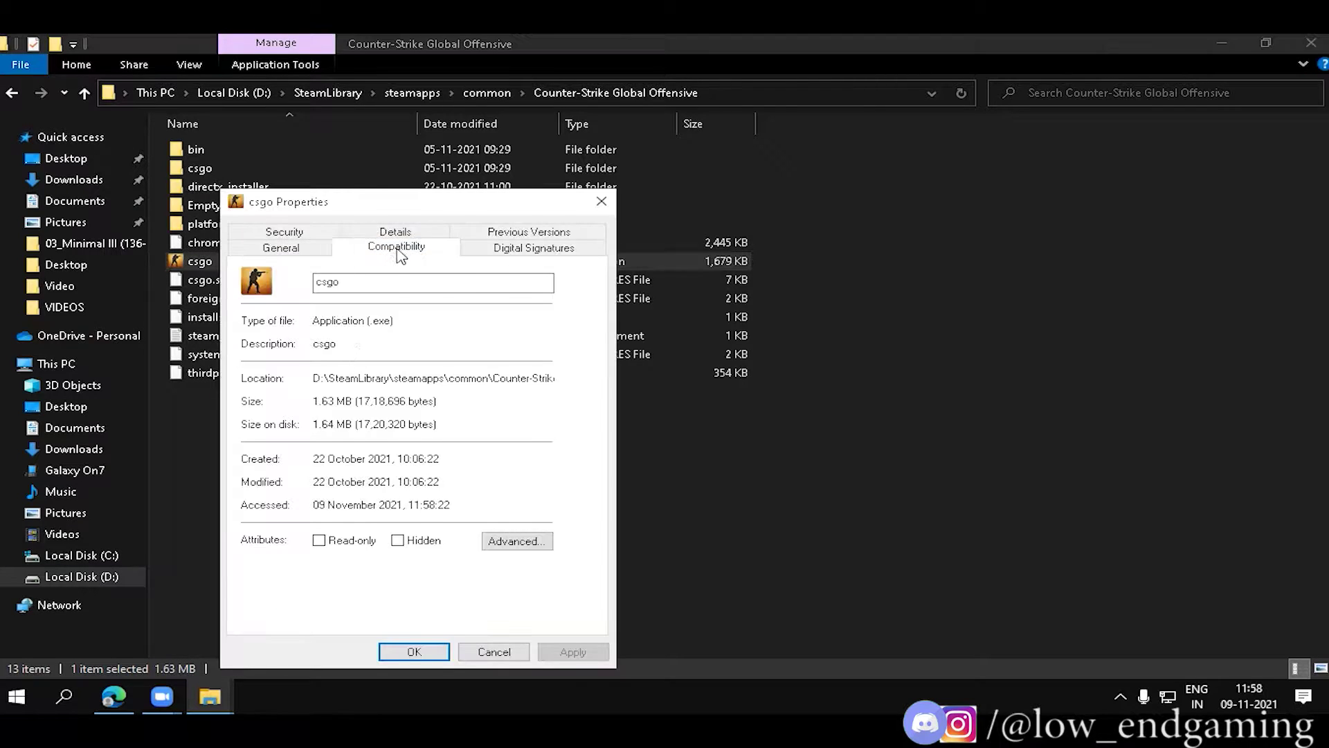
pyautogui.click(457, 195)
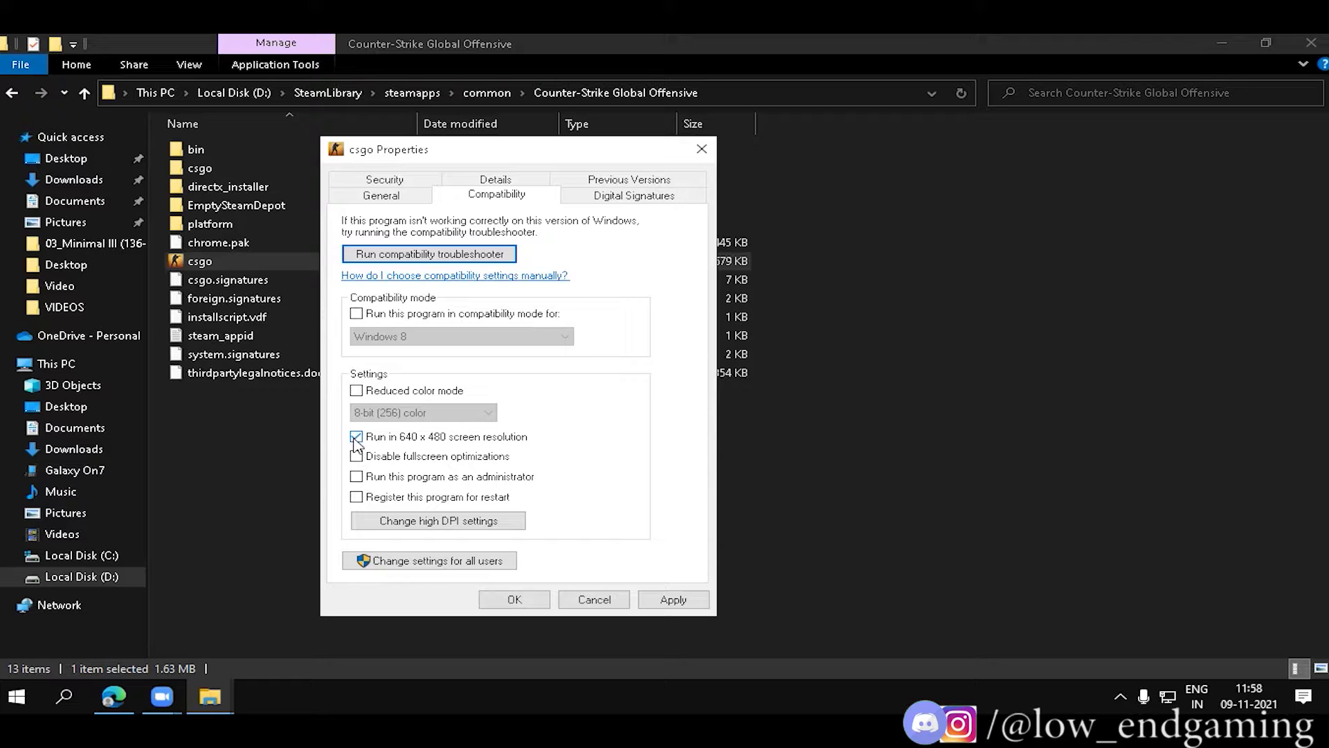
pyautogui.click(673, 599)
pyautogui.click(512, 598)
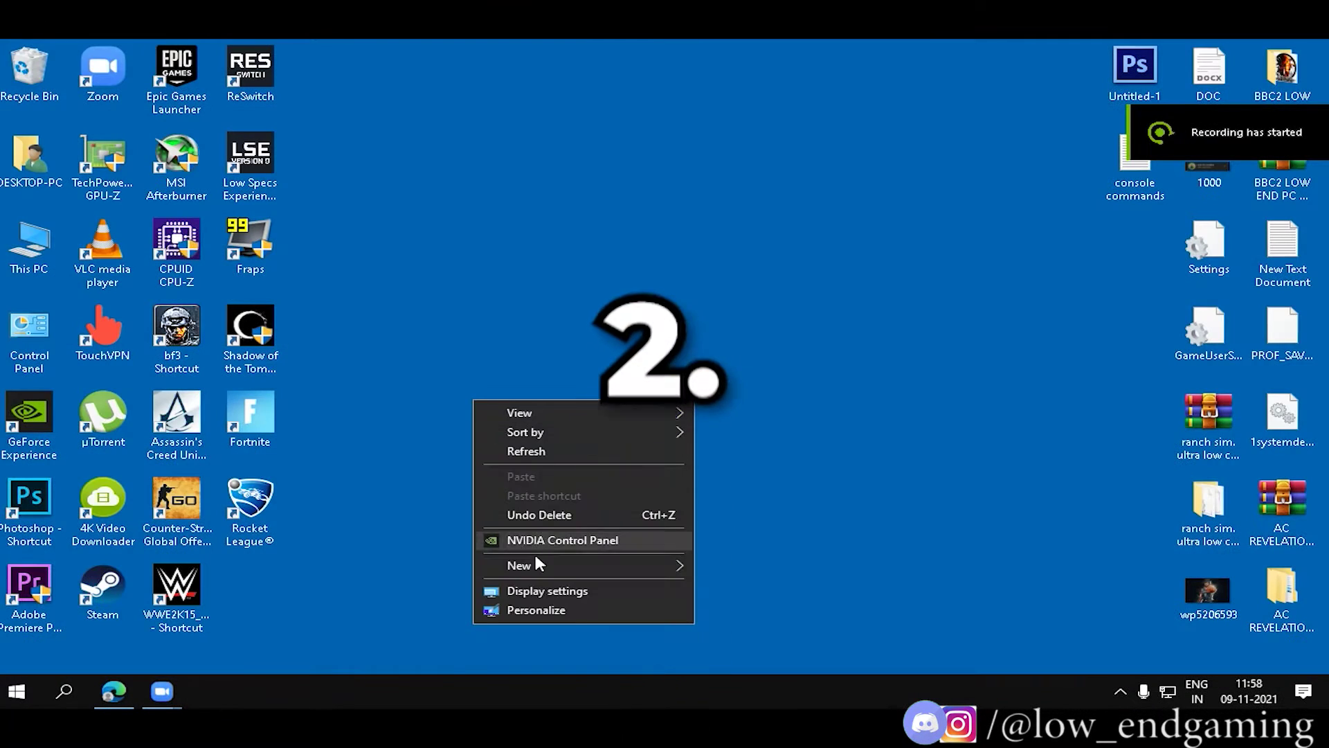
# From Display settings, browse to the Counter-Strike Global Offensive folder in D:\SteamLibrary for graphics preferences.
pyautogui.rightClick(483, 213)
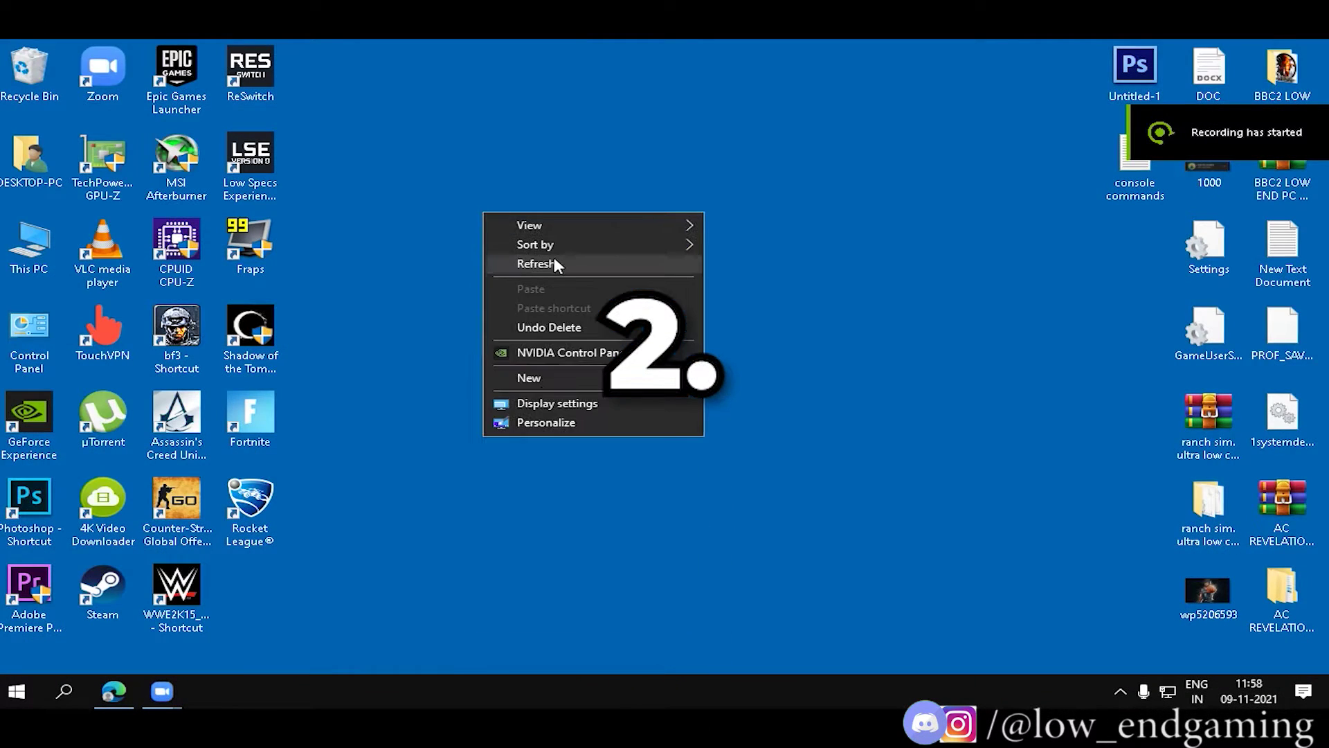
pyautogui.rightClick(554, 257)
pyautogui.click(633, 450)
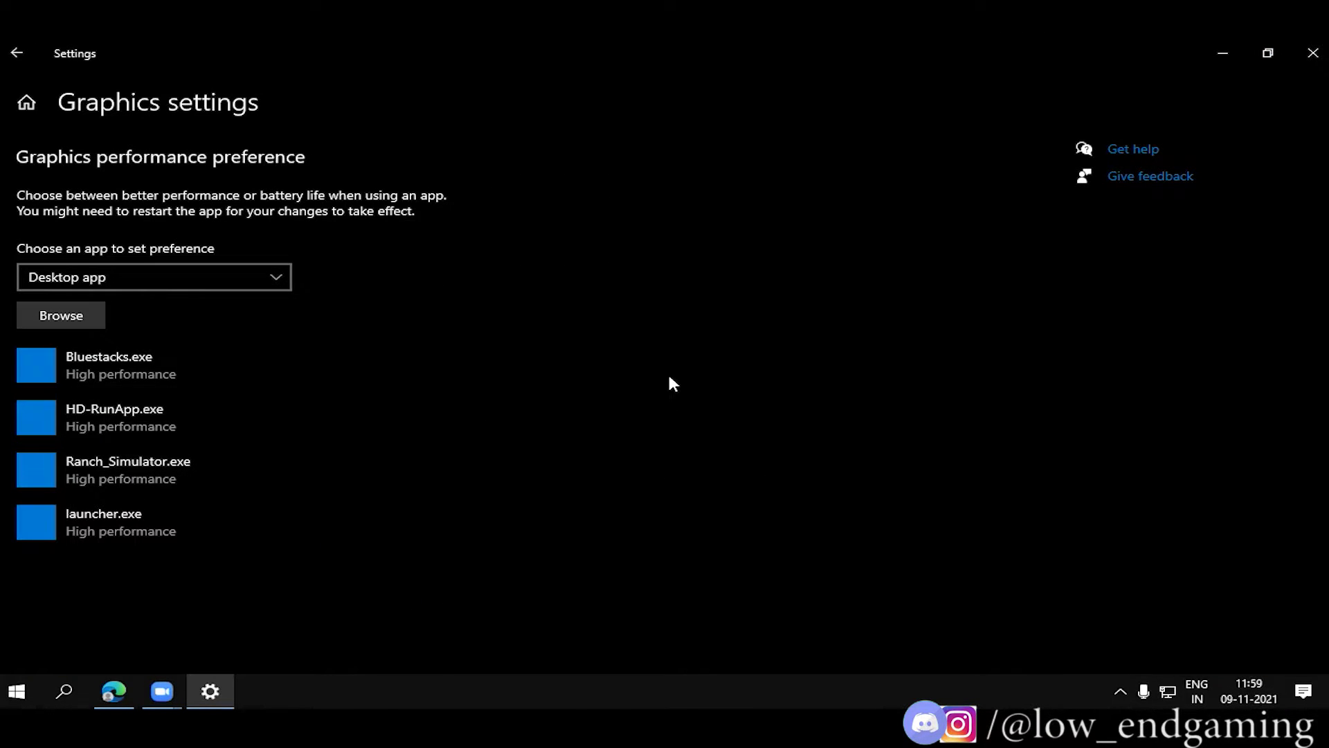
pyautogui.click(61, 315)
pyautogui.scroll(-5, 651, 208)
pyautogui.doubleClick(341, 295)
pyautogui.doubleClick(222, 195)
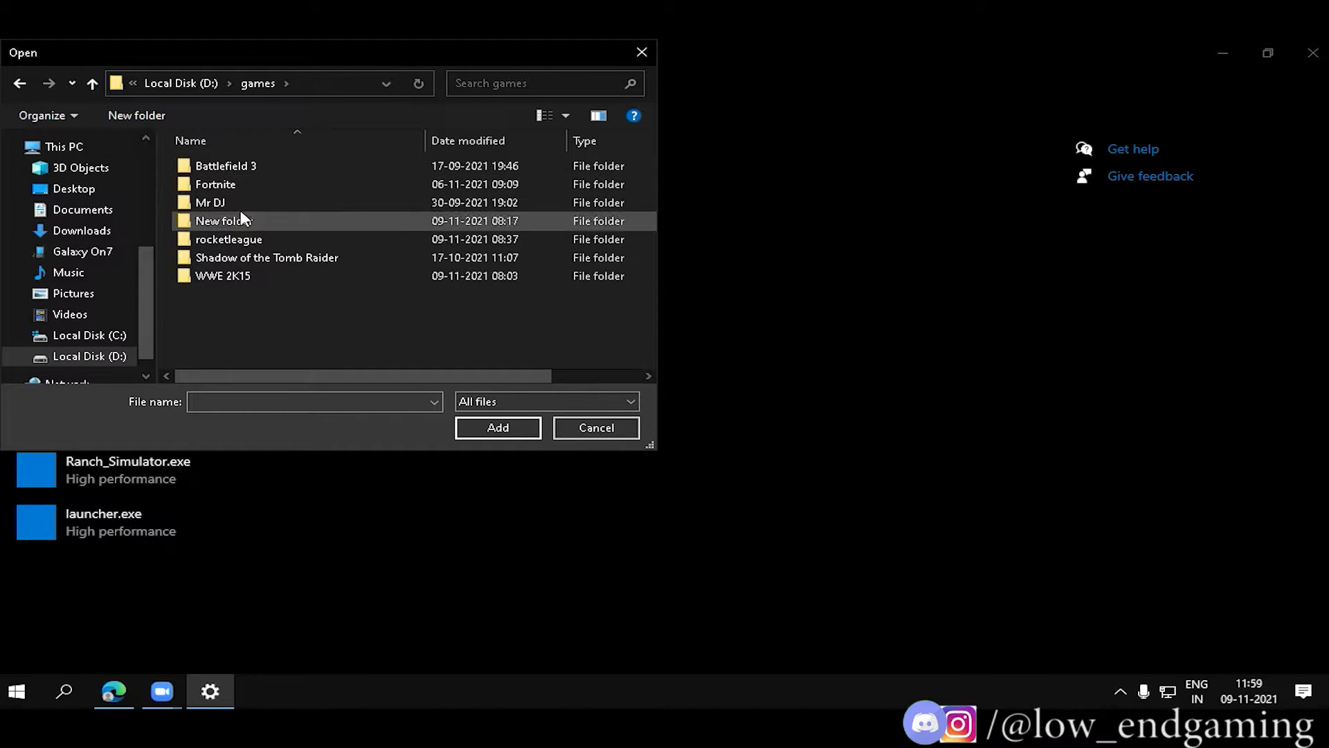
pyautogui.press('BackSpace')
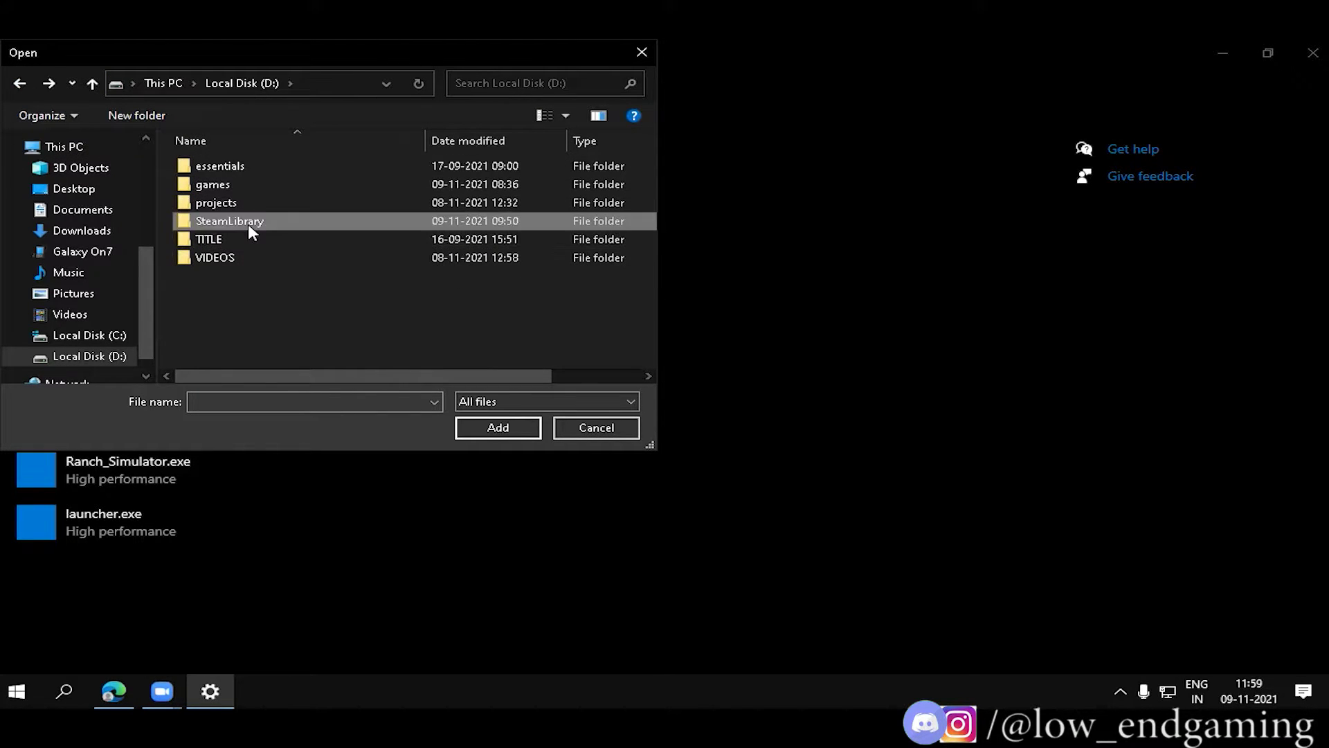
pyautogui.doubleClick(247, 223)
pyautogui.doubleClick(222, 170)
pyautogui.doubleClick(222, 170)
pyautogui.doubleClick(222, 170)
# Add csgo.exe to the graphics list and save it as High performance (NVIDIA GeForce GT 710).
pyautogui.click(463, 258)
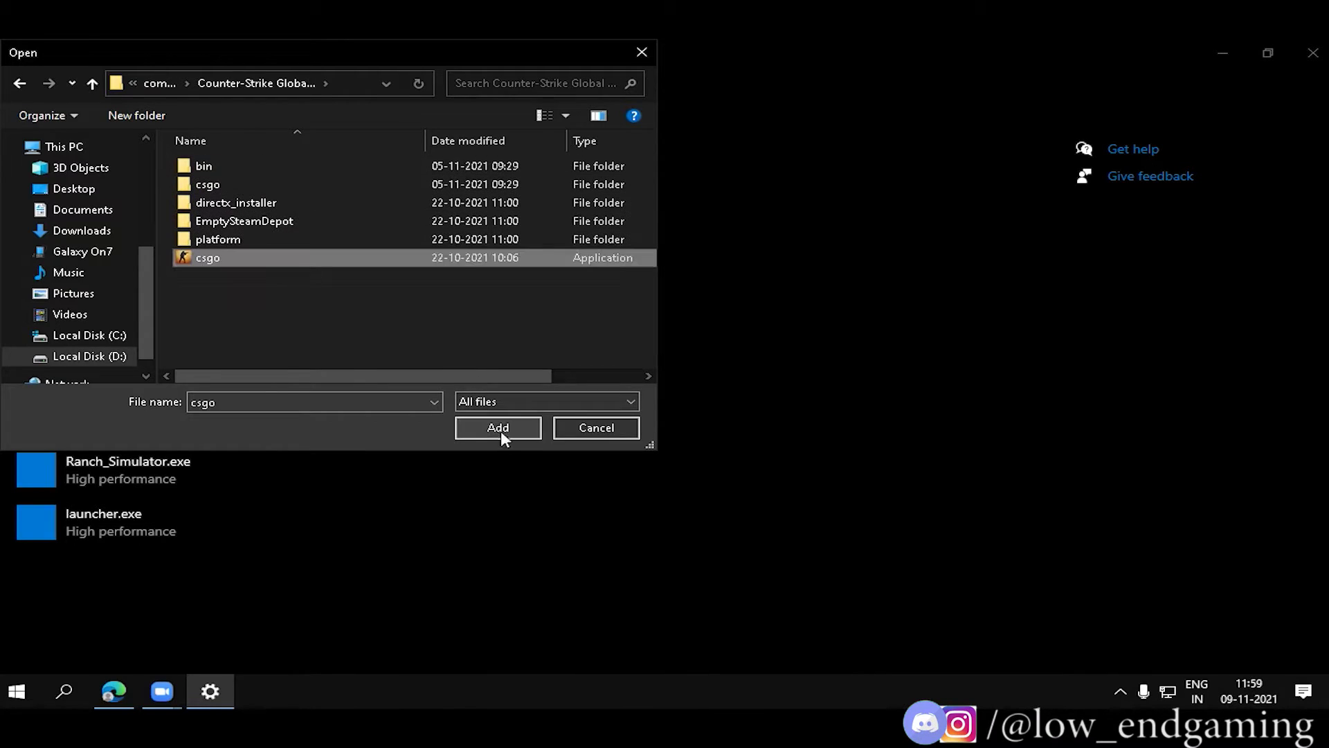
pyautogui.click(497, 428)
pyautogui.click(305, 610)
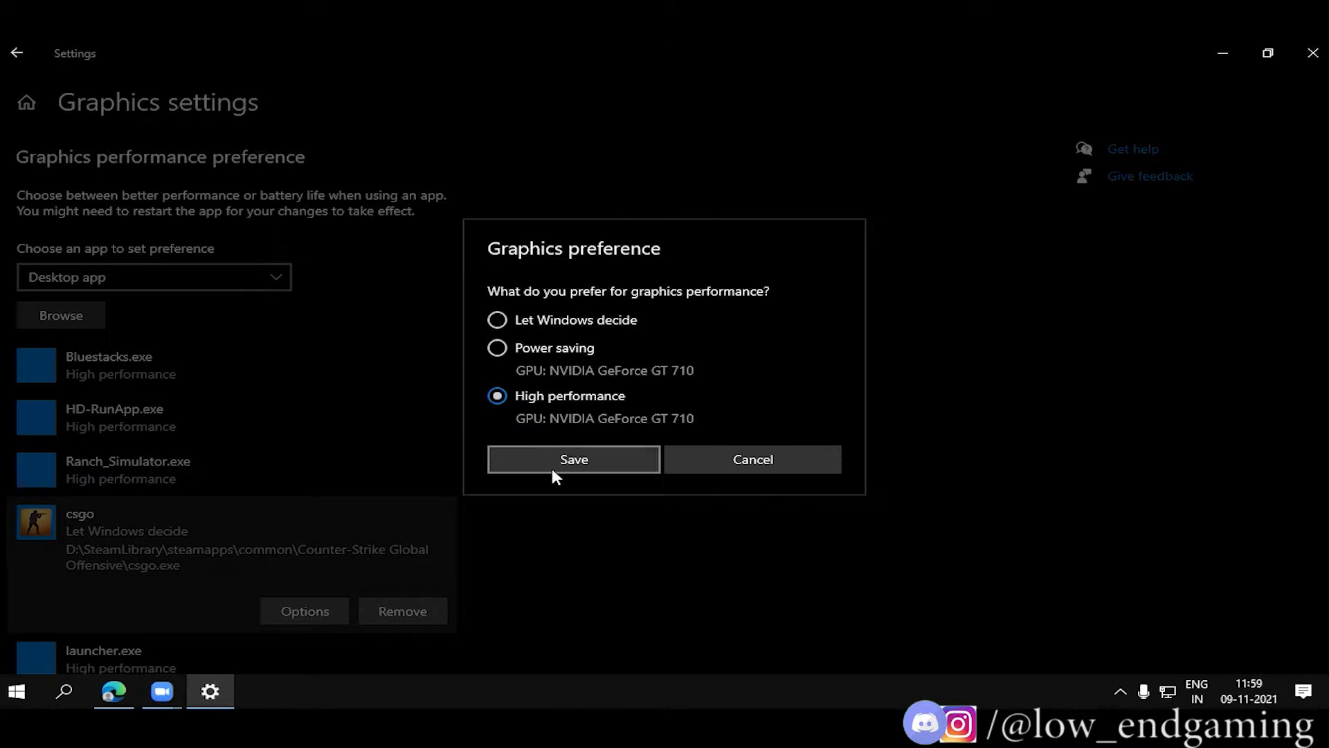
pyautogui.click(552, 469)
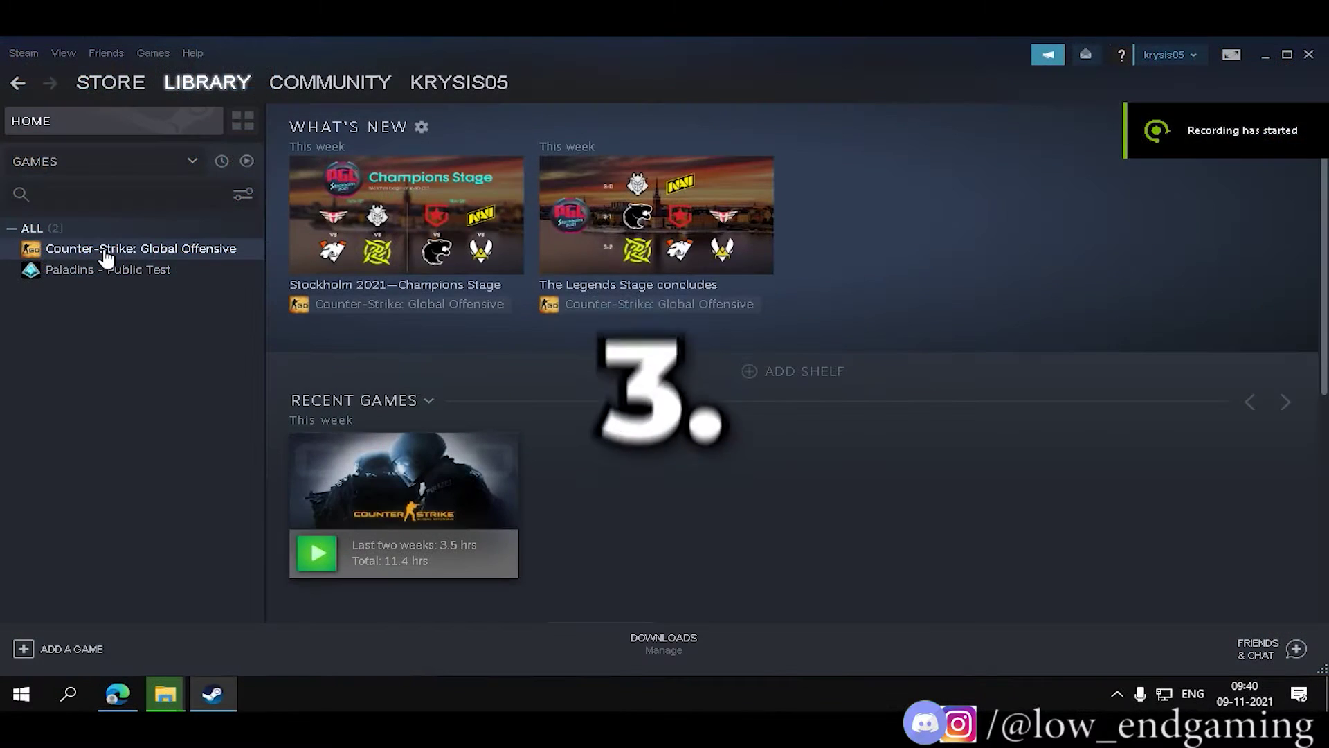
# Verify integrity of game files for Counter-Strike: Global Offensive from its Properties' Local Files section.
pyautogui.click(105, 250)
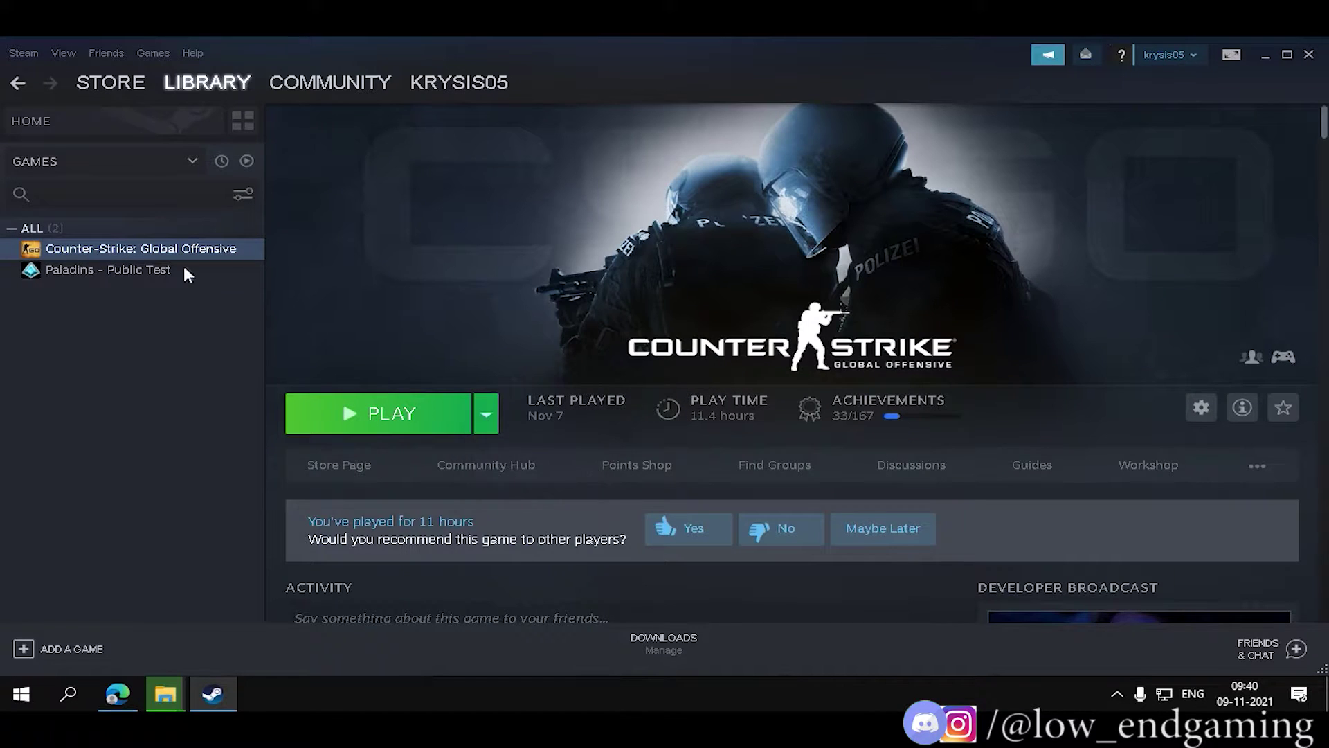
pyautogui.rightClick(156, 251)
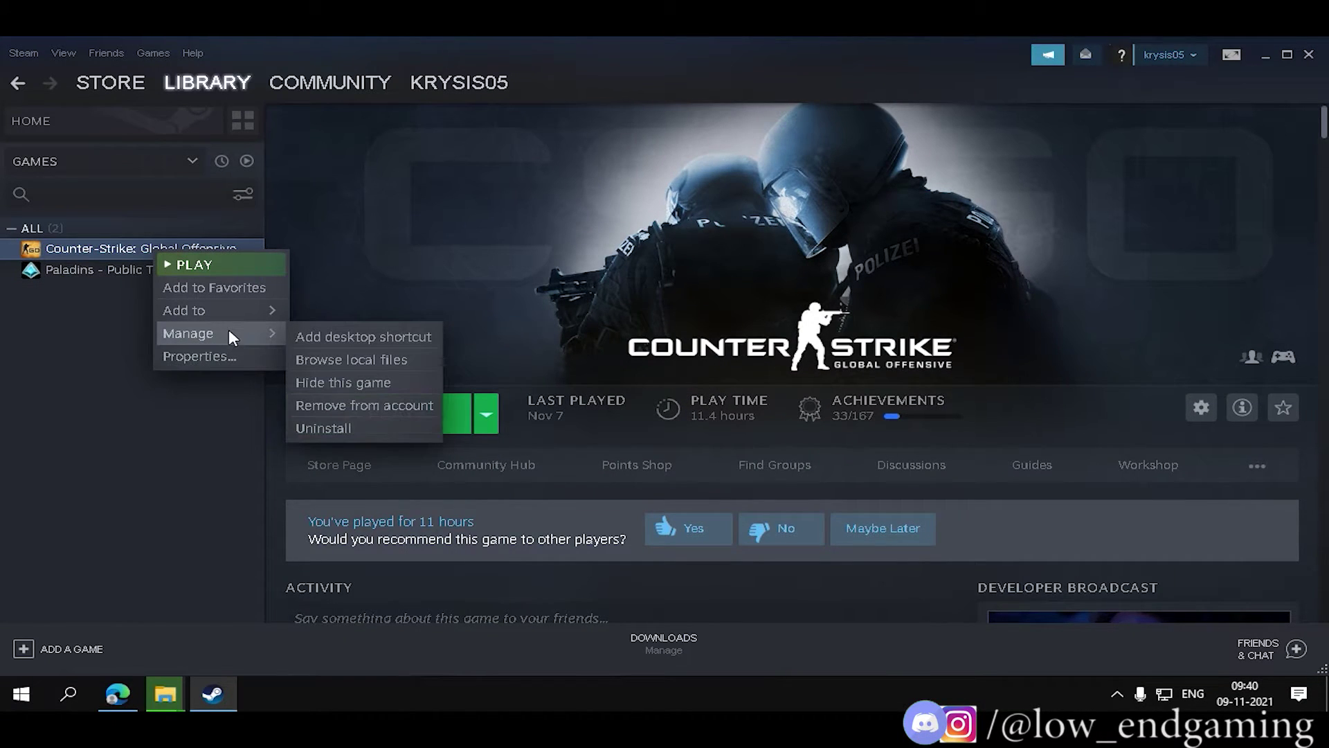
pyautogui.click(208, 356)
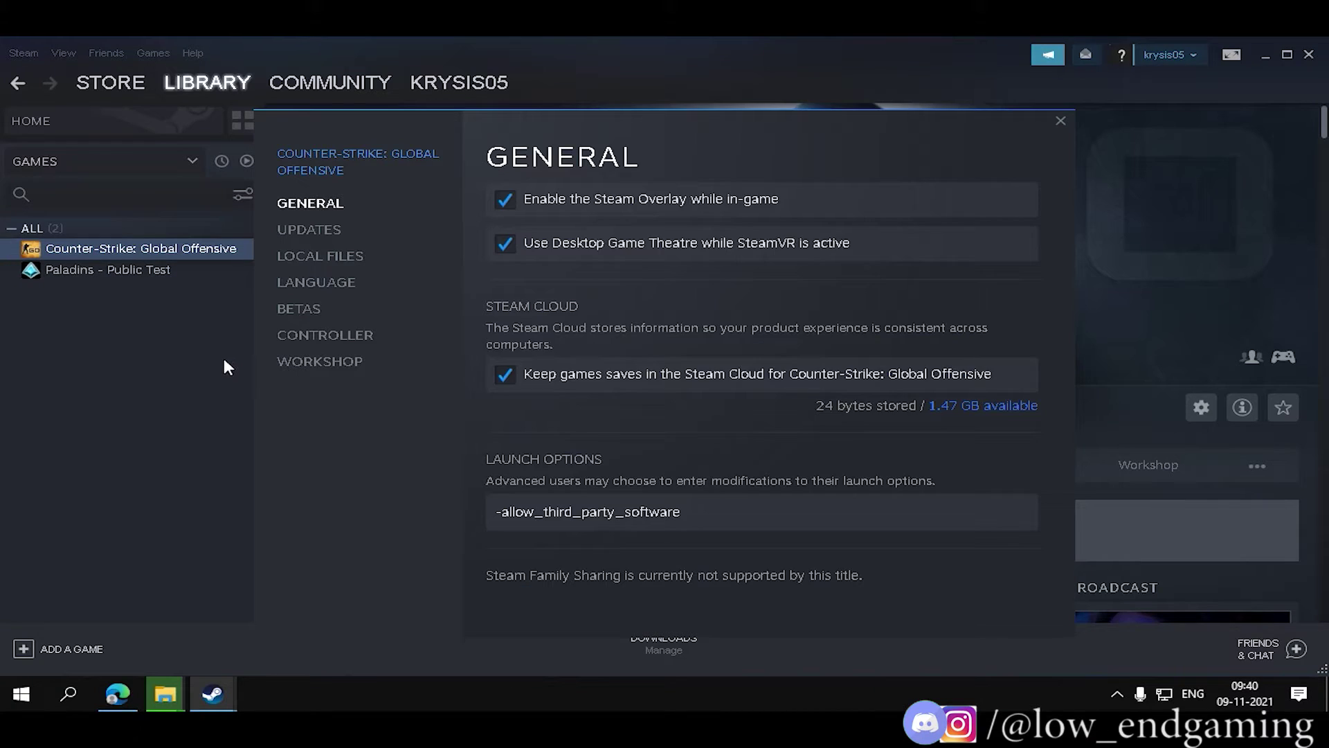
pyautogui.click(305, 256)
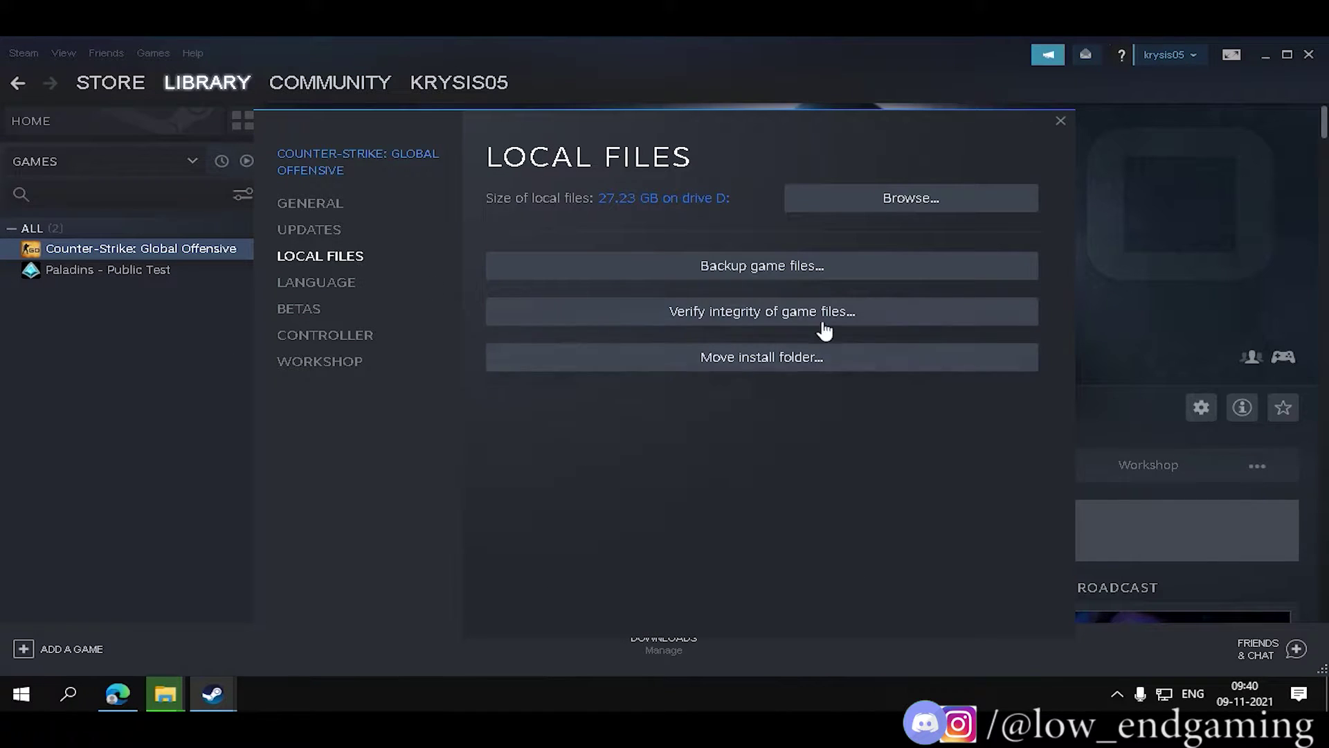
pyautogui.click(746, 312)
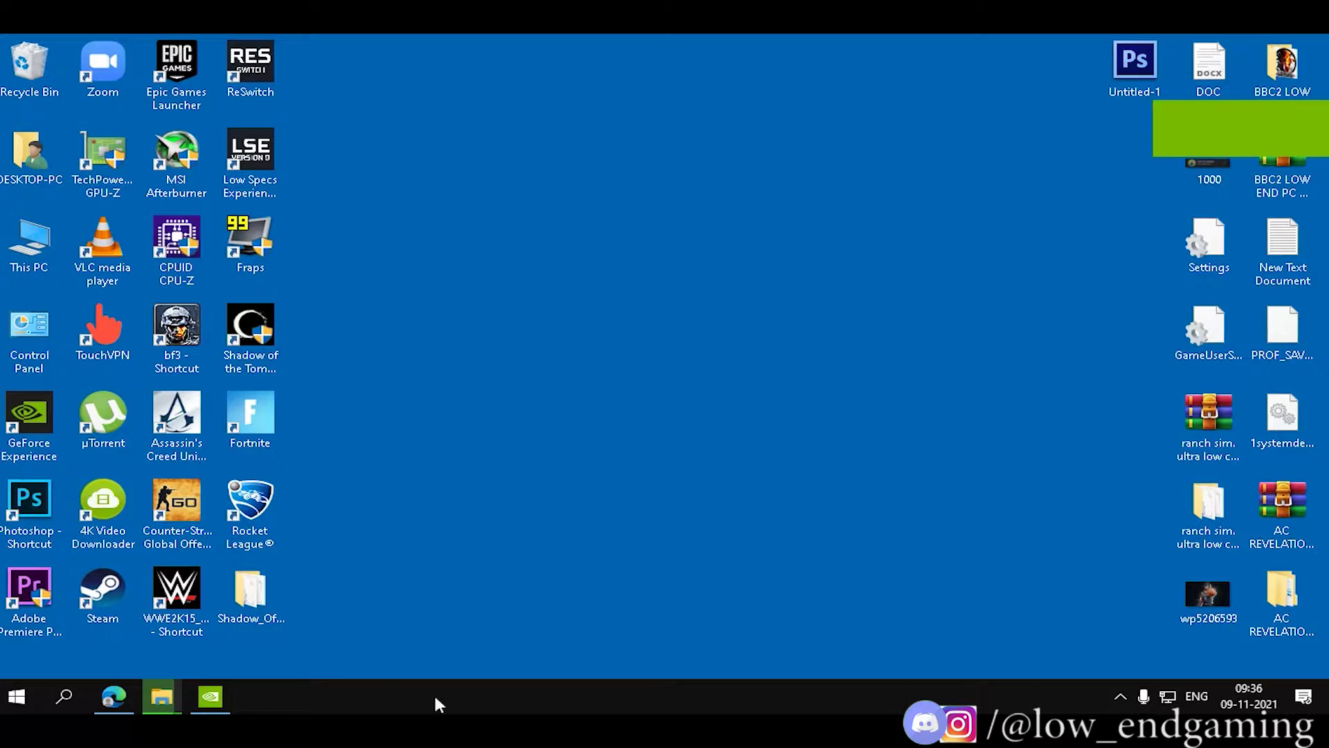
# Open Manage 3D settings, review the Global Settings such as Image Sharpening, then switch to Program Settings.
pyautogui.click(211, 696)
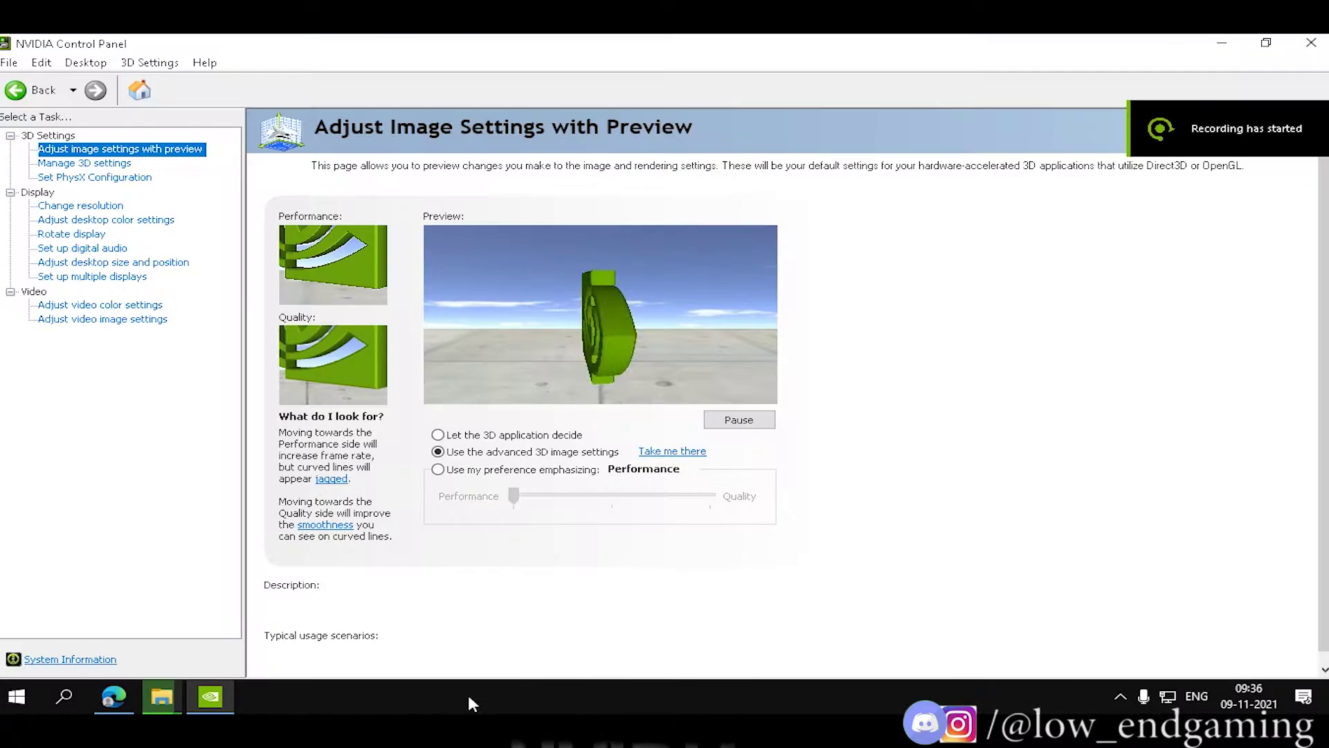
pyautogui.click(84, 164)
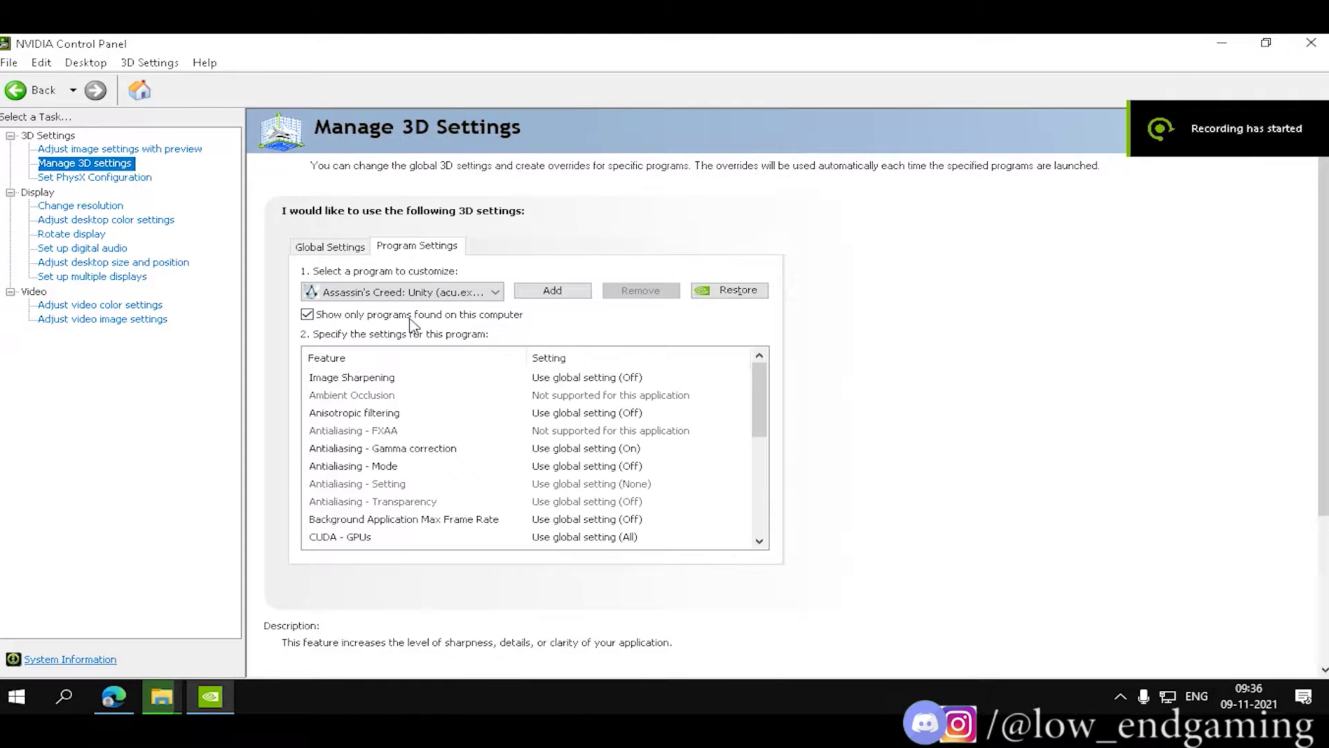
pyautogui.click(325, 248)
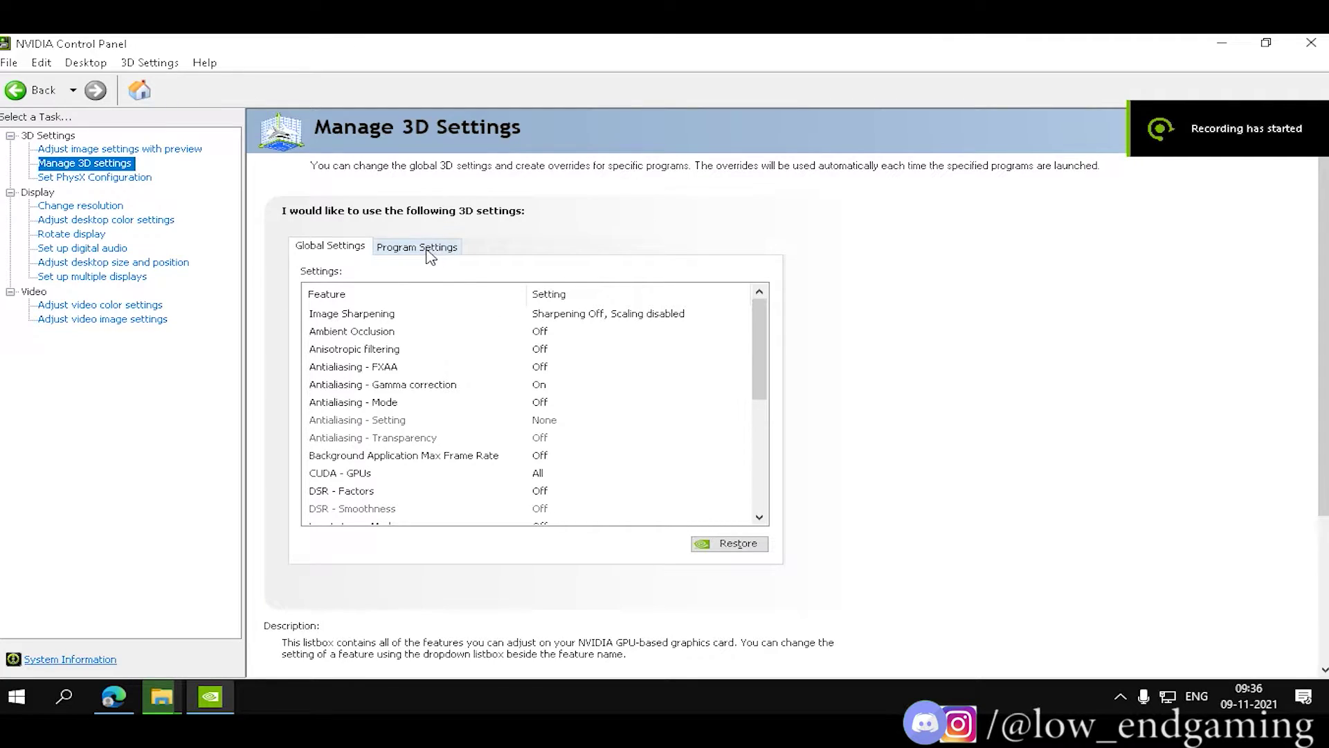
pyautogui.click(540, 317)
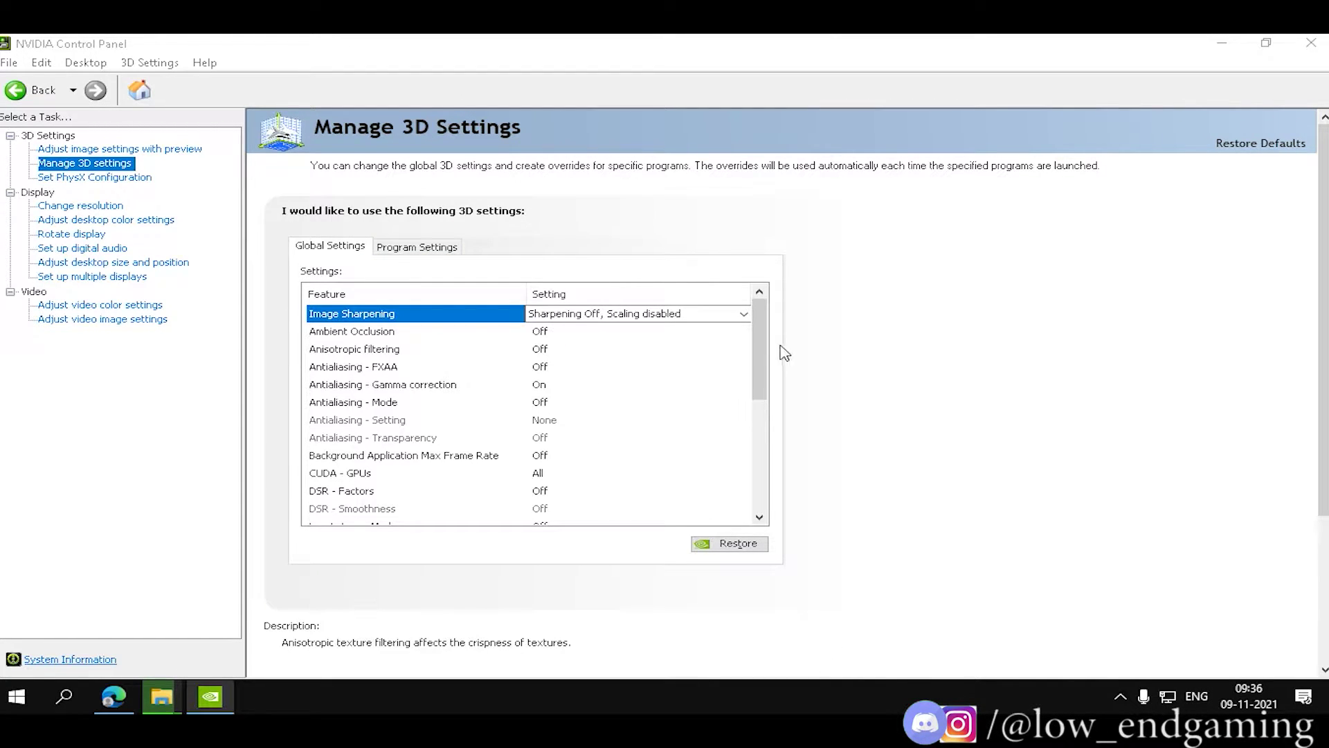
pyautogui.scroll(-1, 605, 350)
pyautogui.moveTo(759, 333); pyautogui.dragTo(779, 464)
pyautogui.click(417, 247)
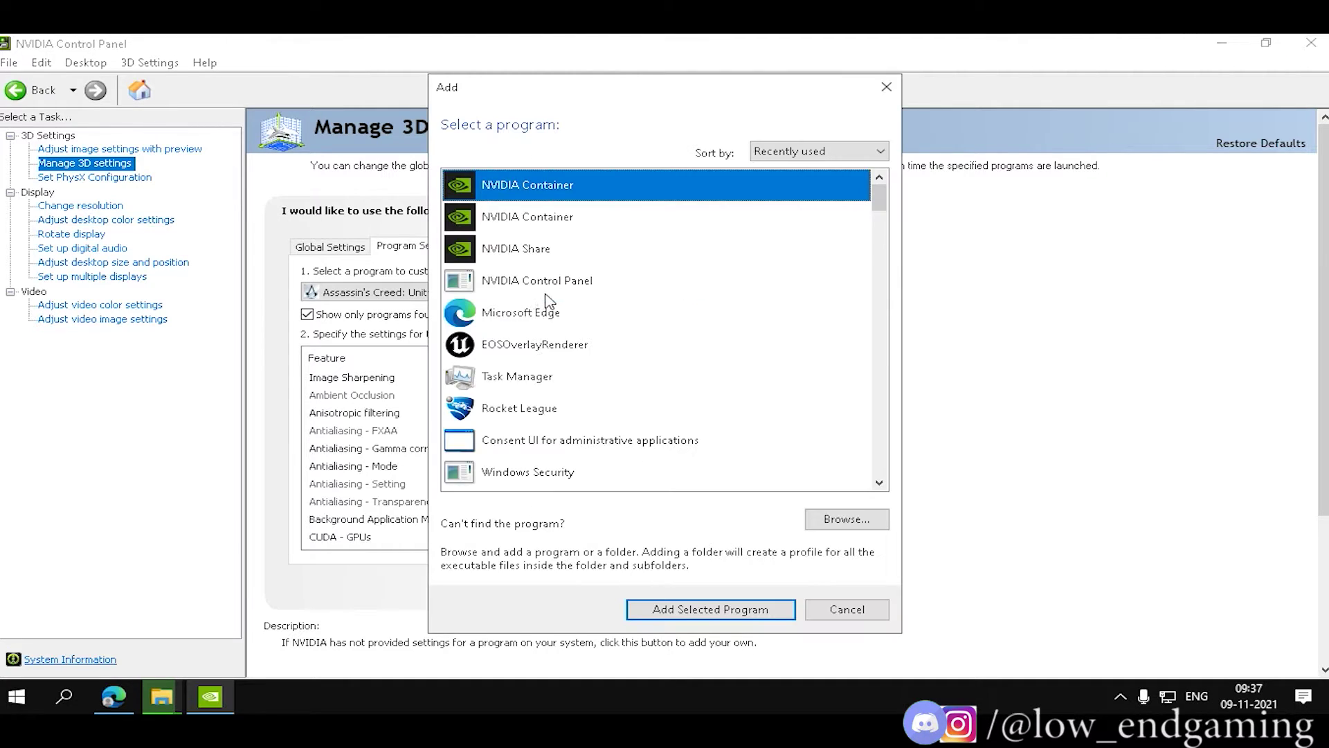
# Add csgo.exe from D:\SteamLibrary\steamapps\common as a new program profile.
pyautogui.click(836, 516)
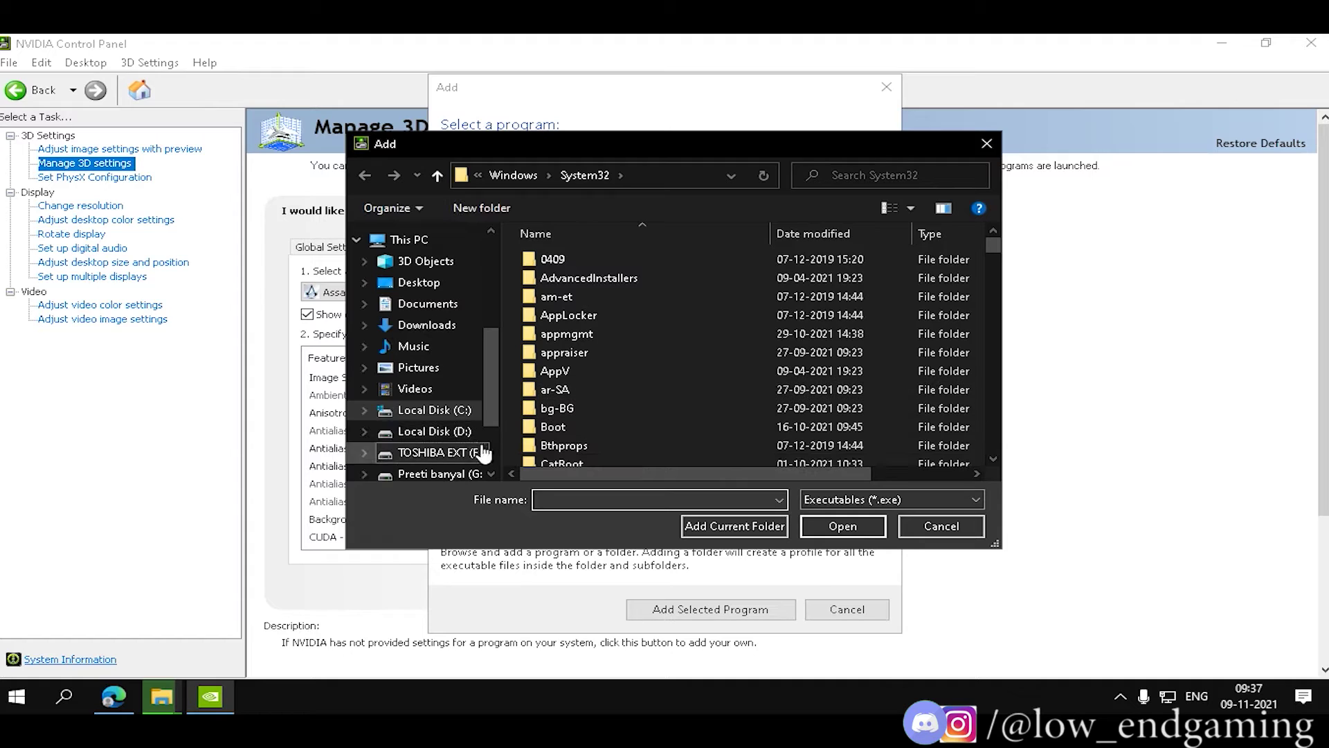
pyautogui.click(435, 431)
pyautogui.doubleClick(571, 317)
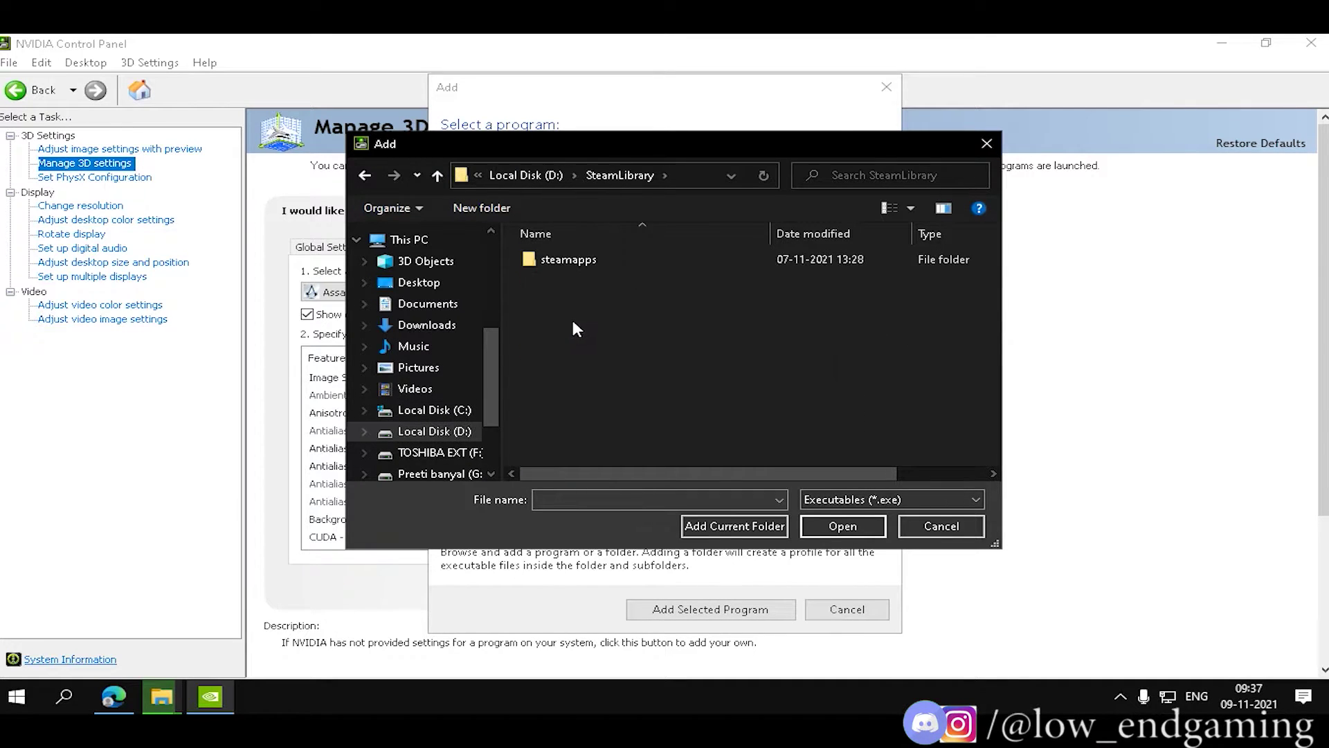
pyautogui.doubleClick(563, 262)
pyautogui.doubleClick(561, 262)
pyautogui.doubleClick(561, 261)
pyautogui.click(560, 352)
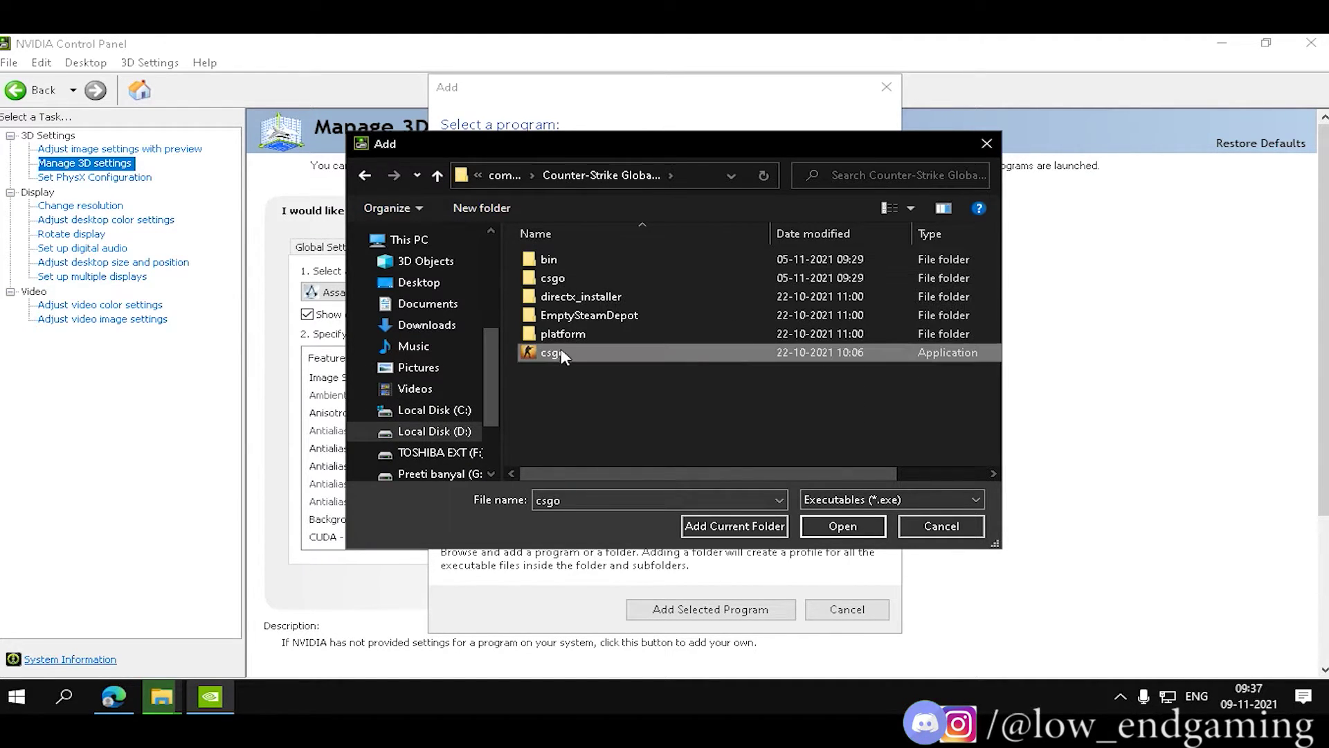
pyautogui.click(839, 527)
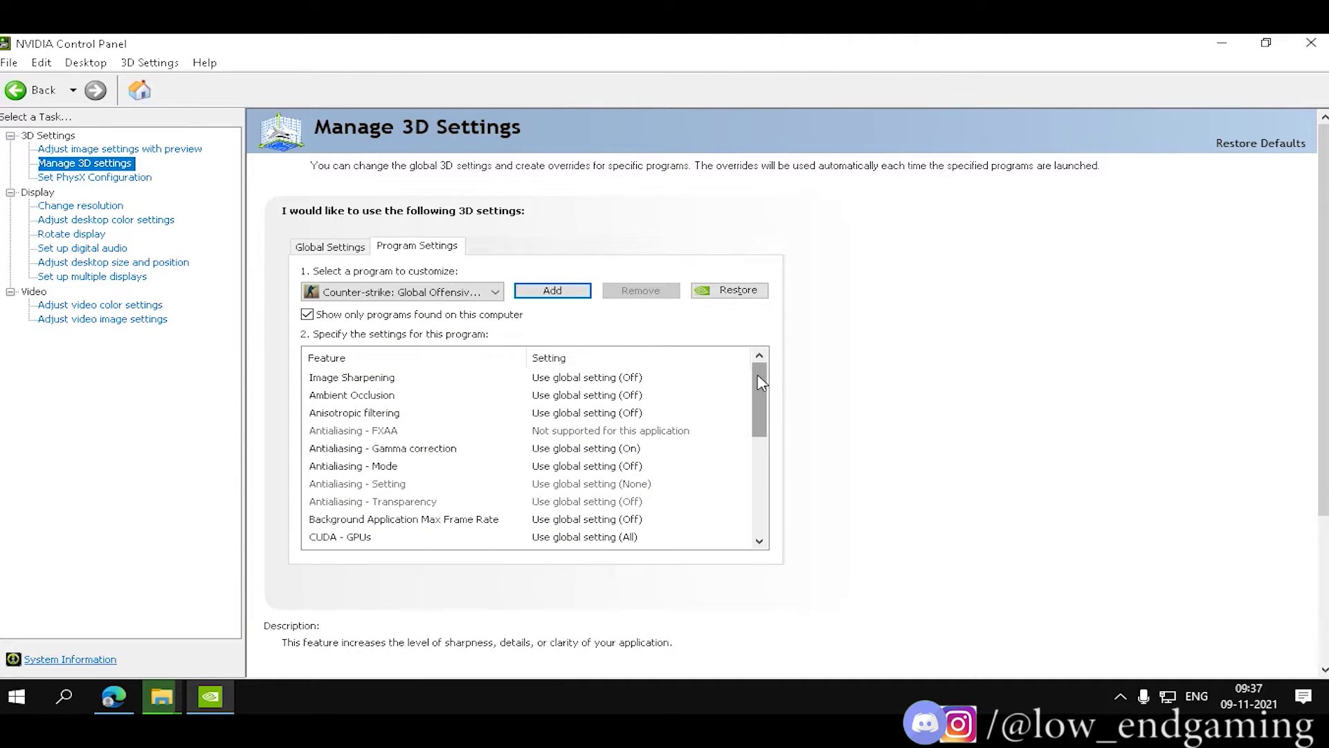
# Set csgo's Shader Cache option and turn Antialiasing - Gamma correction off.
pyautogui.scroll(-4, 756, 374)
pyautogui.click(597, 483)
pyautogui.scroll(1, 598, 488)
pyautogui.scroll(-1, 598, 478)
pyautogui.click(598, 465)
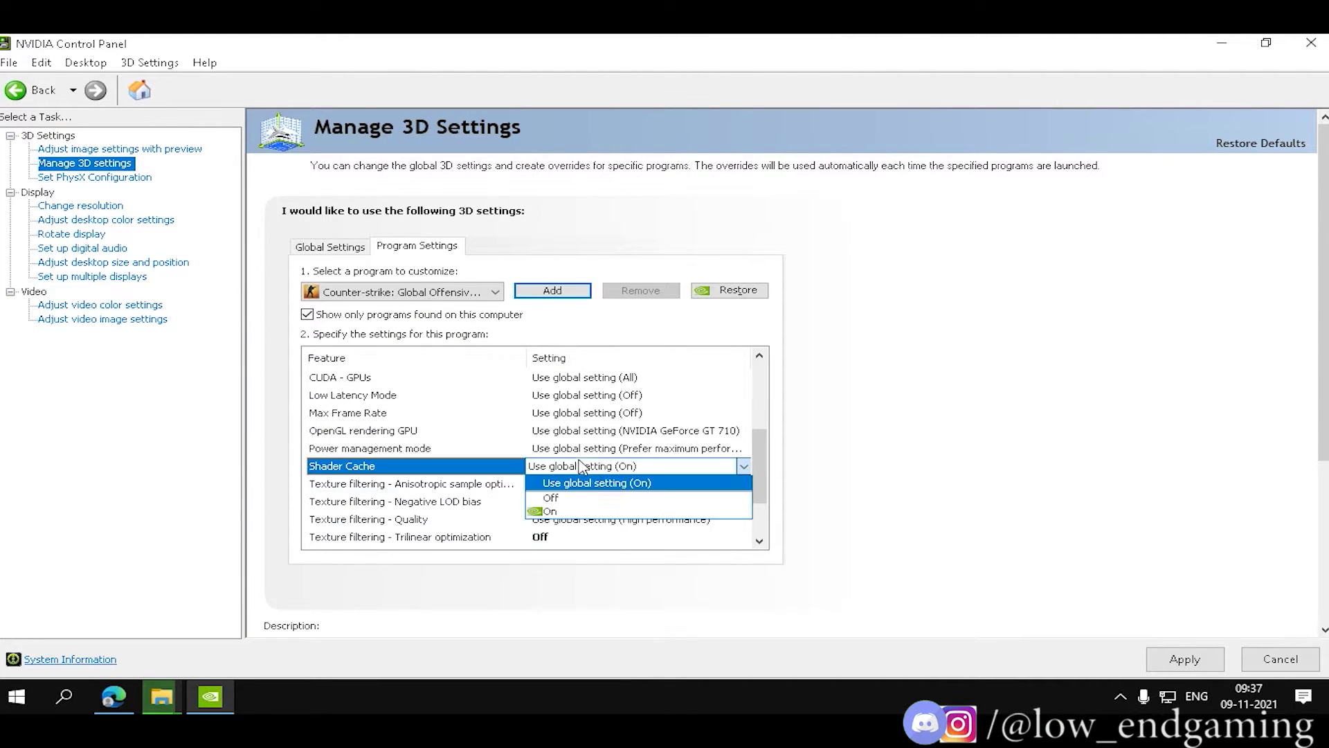
pyautogui.click(599, 498)
pyautogui.scroll(3, 575, 457)
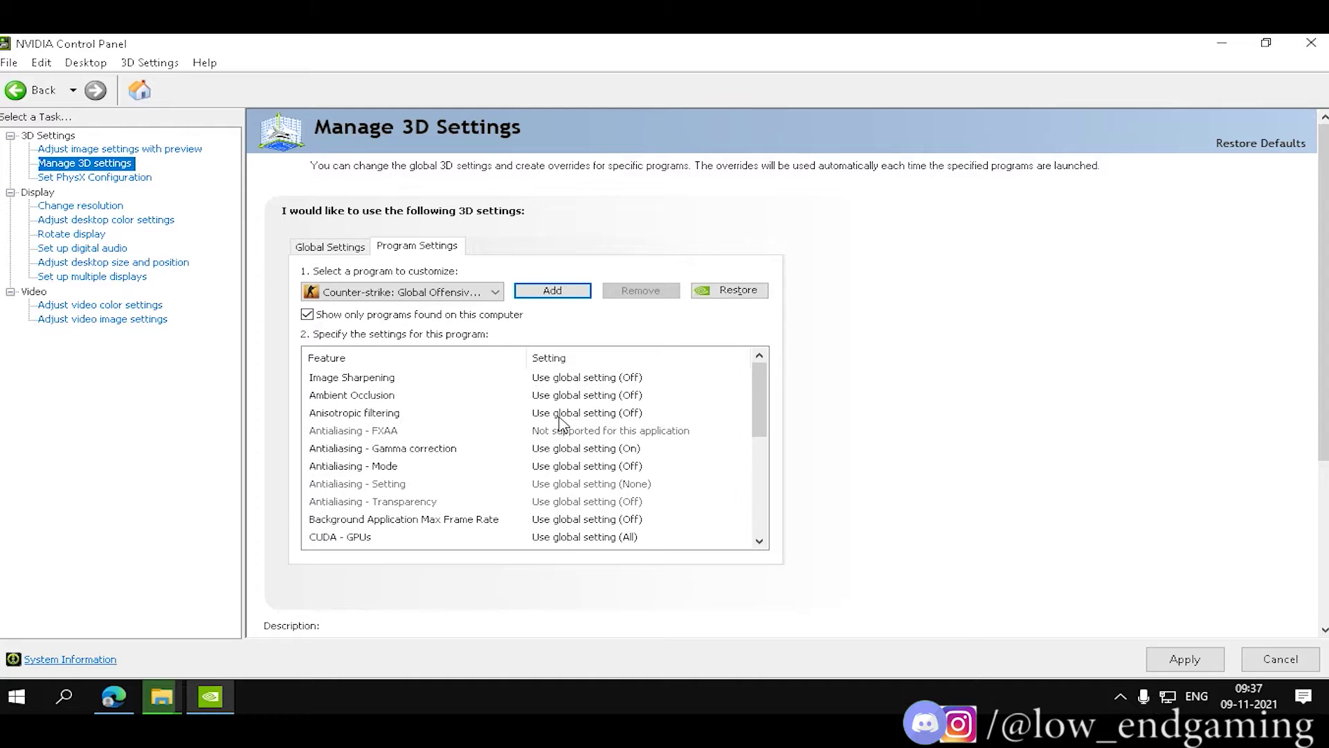
pyautogui.click(587, 448)
pyautogui.click(589, 475)
pyautogui.scroll(-1, 623, 443)
pyautogui.scroll(-2, 630, 437)
# Use the NVIDIA GeForce GT 710 for OpenGL rendering and set power management to Prefer maximum performance.
pyautogui.click(633, 426)
pyautogui.scroll(2, 637, 457)
pyautogui.scroll(-2, 635, 457)
pyautogui.scroll(1, 636, 471)
pyautogui.click(635, 478)
pyautogui.click(636, 537)
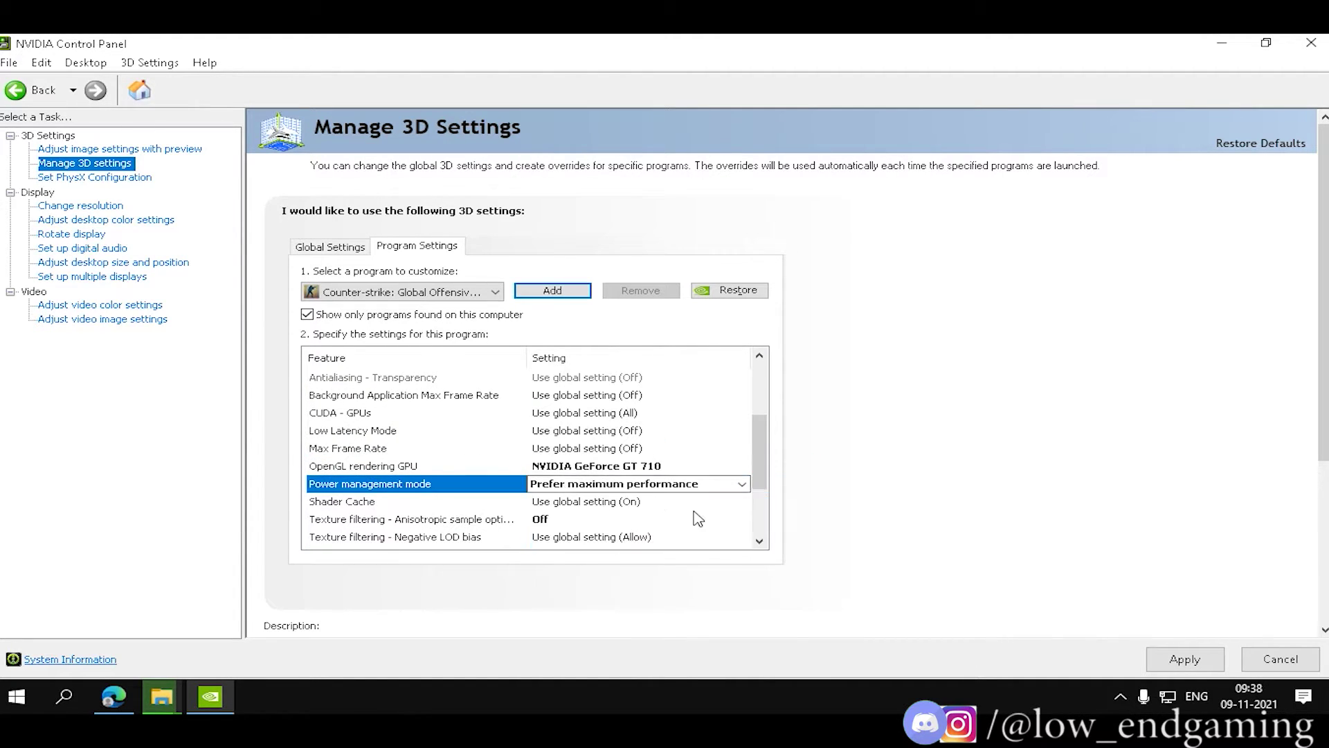
# Turn Trilinear and anisotropic sample optimization on, set texture filtering to High performance, and adjust Threaded optimization.
pyautogui.scroll(-2, 636, 477)
pyautogui.click(636, 465)
pyautogui.click(554, 511)
pyautogui.click(623, 448)
pyautogui.scroll(1, 596, 526)
pyautogui.click(596, 555)
pyautogui.click(587, 483)
pyautogui.scroll(10, 691, 522)
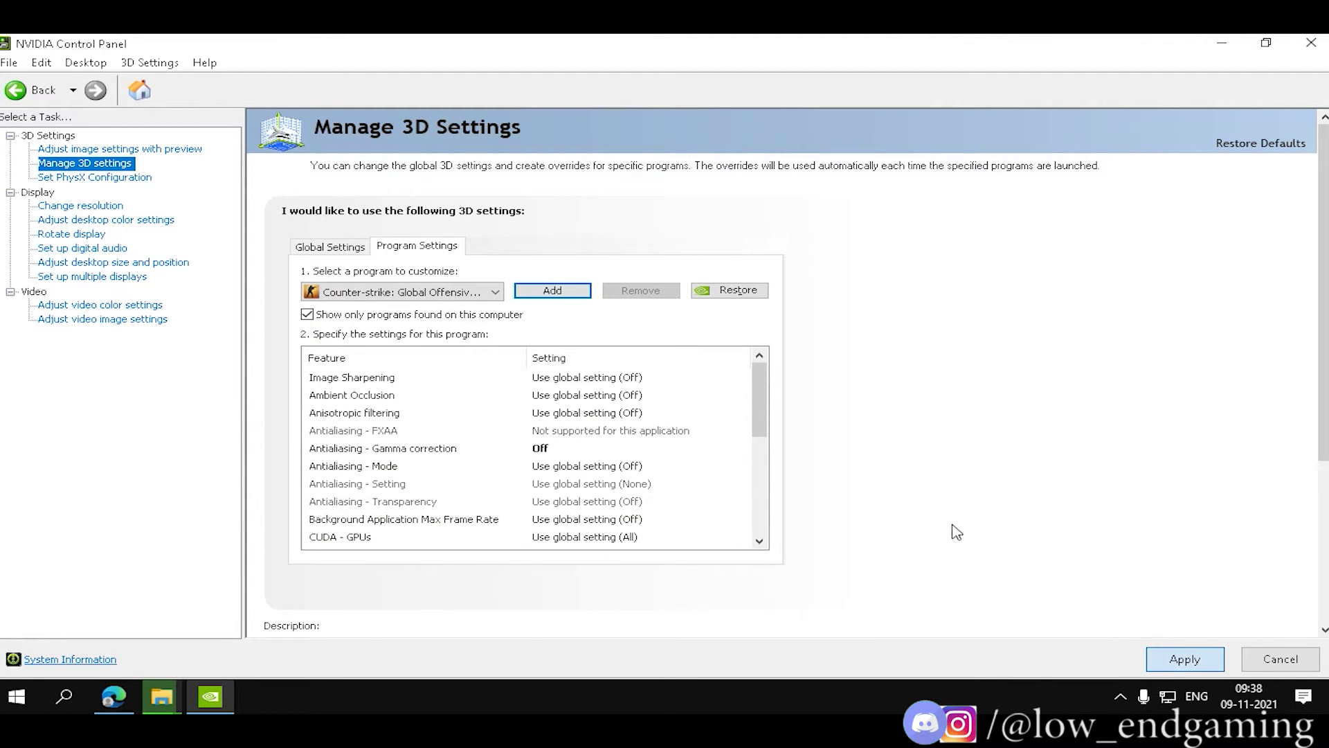
pyautogui.press('End')
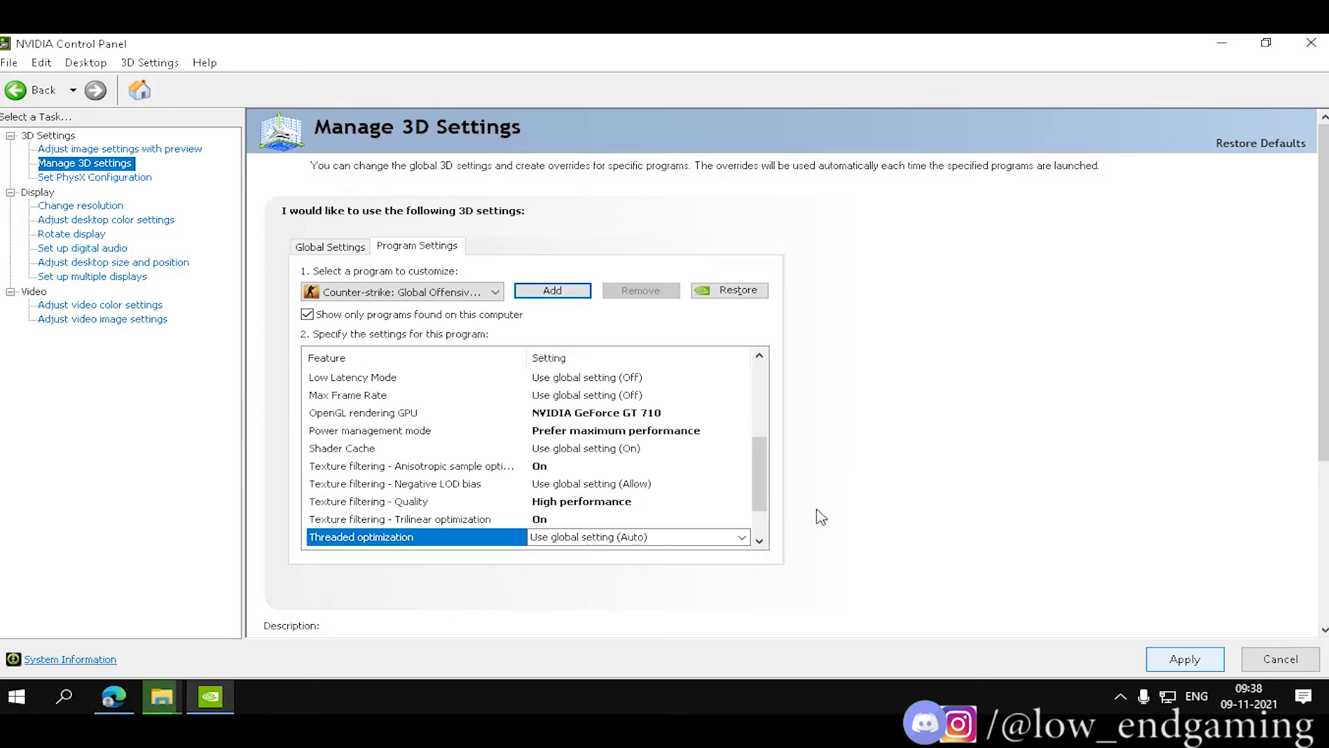
pyautogui.scroll(-1, 790, 494)
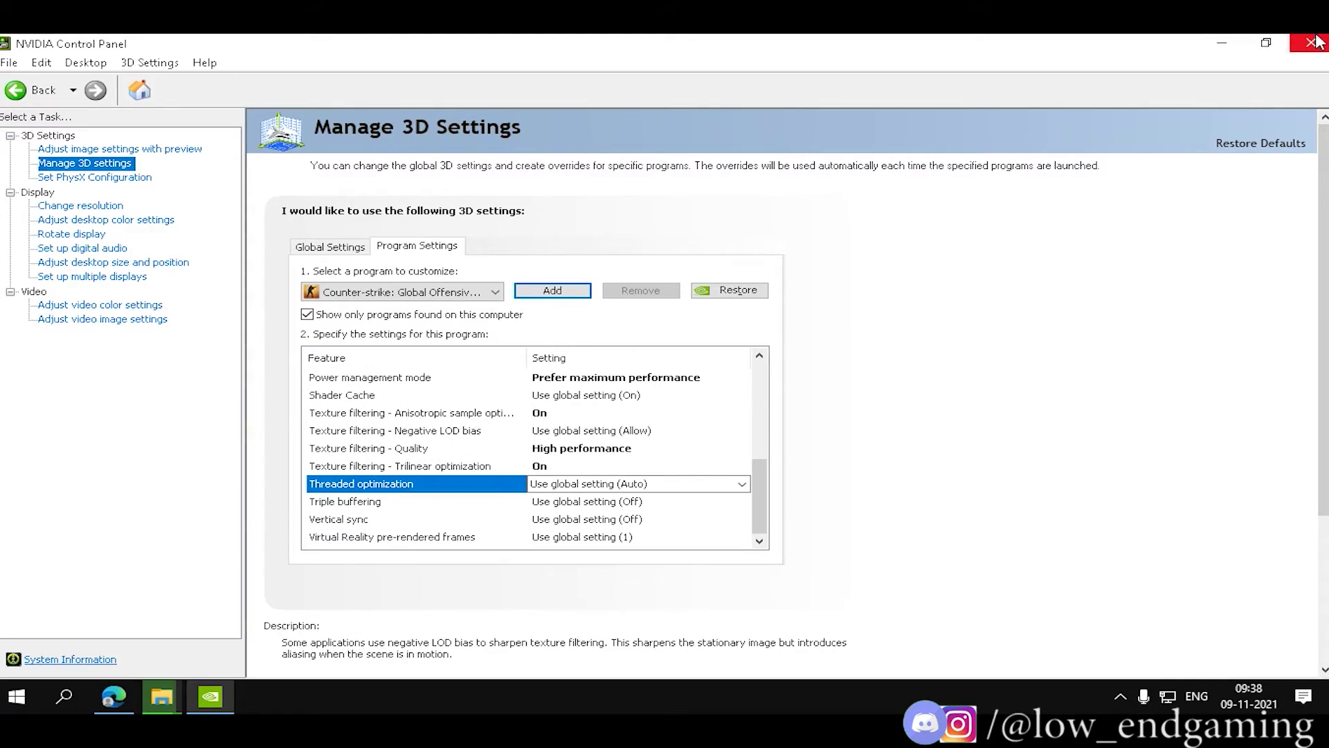